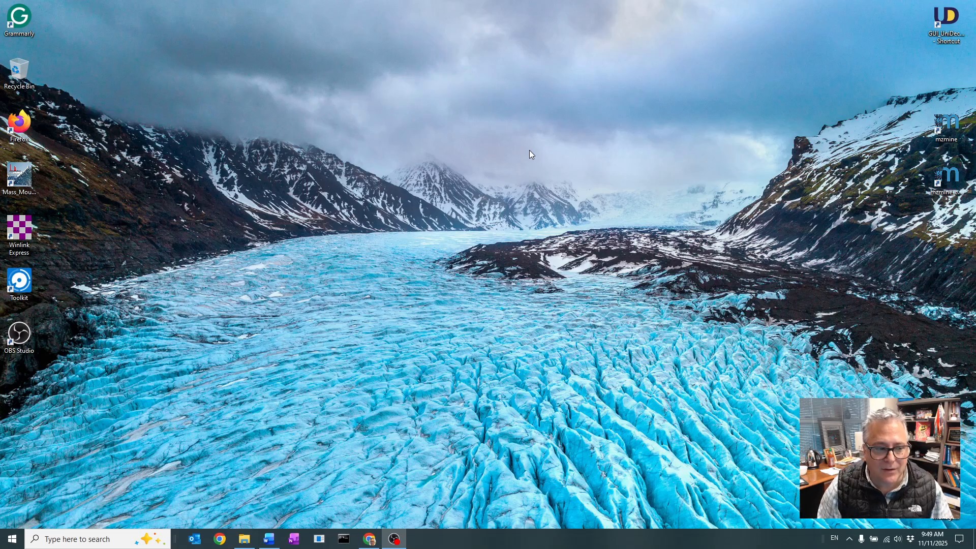
Launch Winlink Express and delete all five messages from the inbox
{"action": "left_click", "coordinate": [20, 230]}
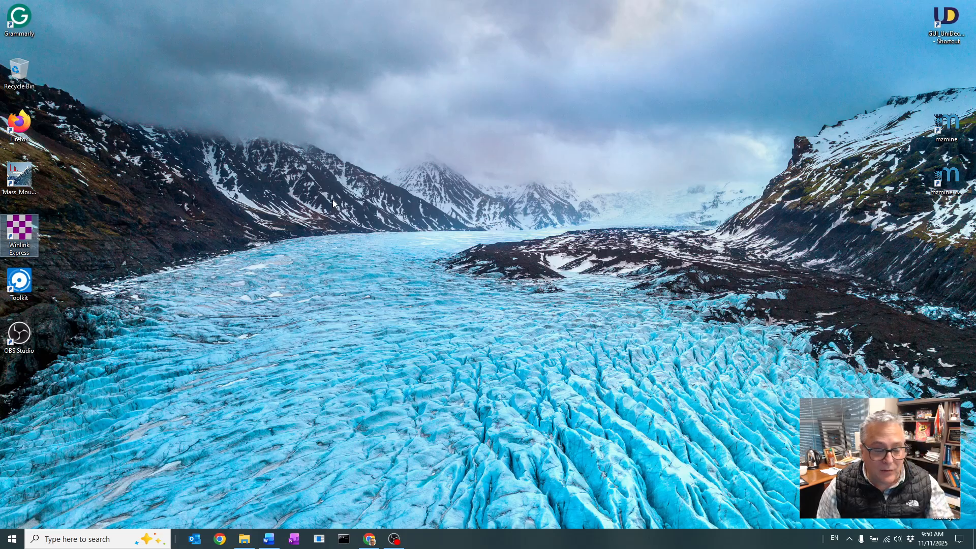
{"action": "double_click", "coordinate": [22, 227]}
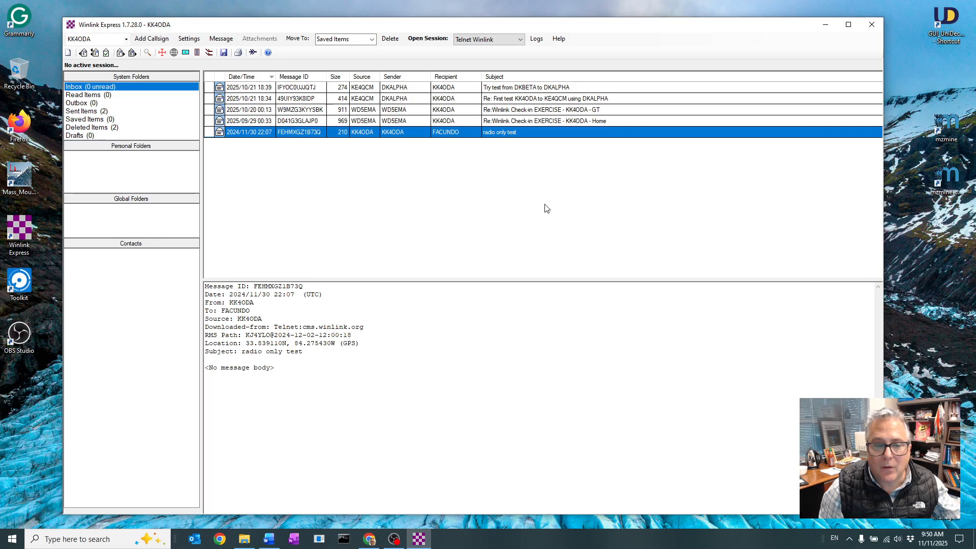
{"action": "left_click", "coordinate": [244, 88], "text": "shift"}
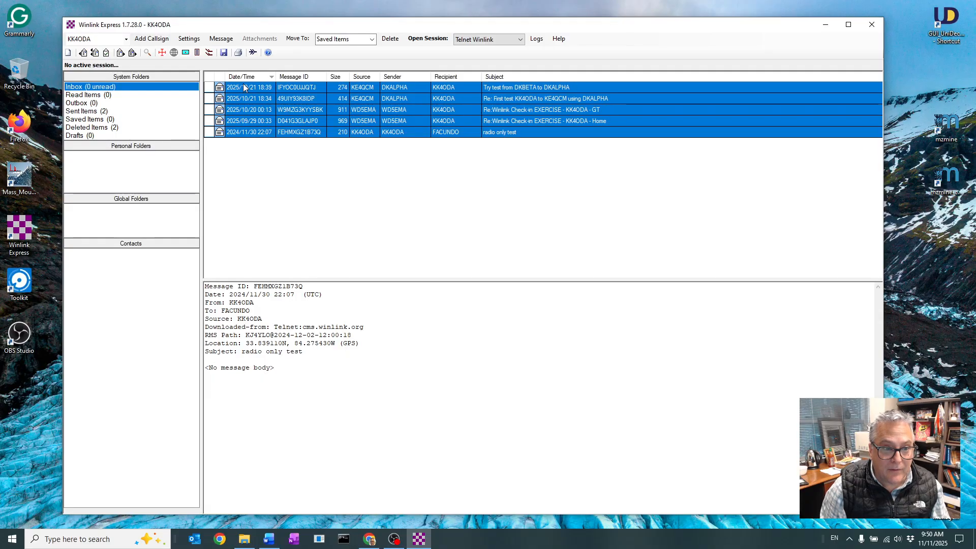
{"action": "left_click", "coordinate": [391, 39]}
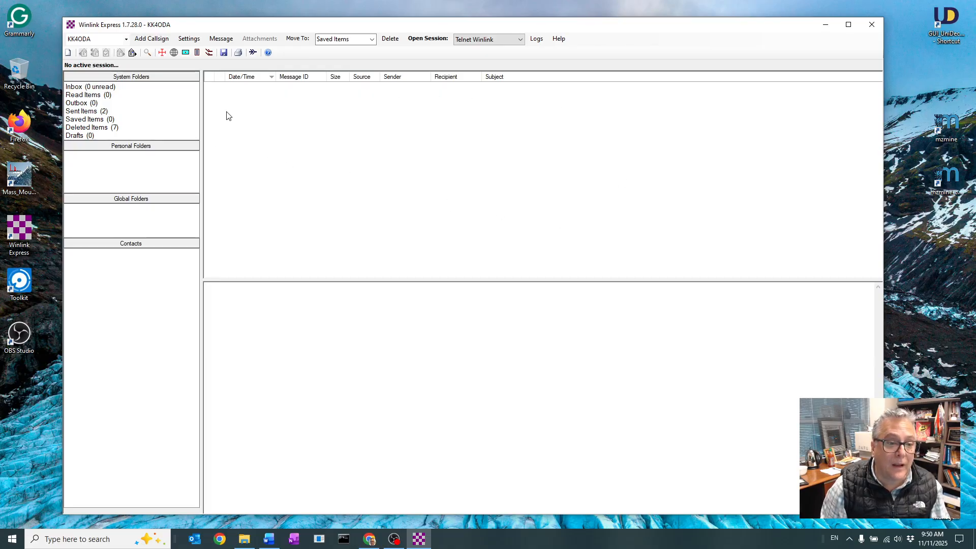
In the Winlink Express setup, disable the DKBETA tactical address and save the updated properties
{"action": "left_click", "coordinate": [189, 39]}
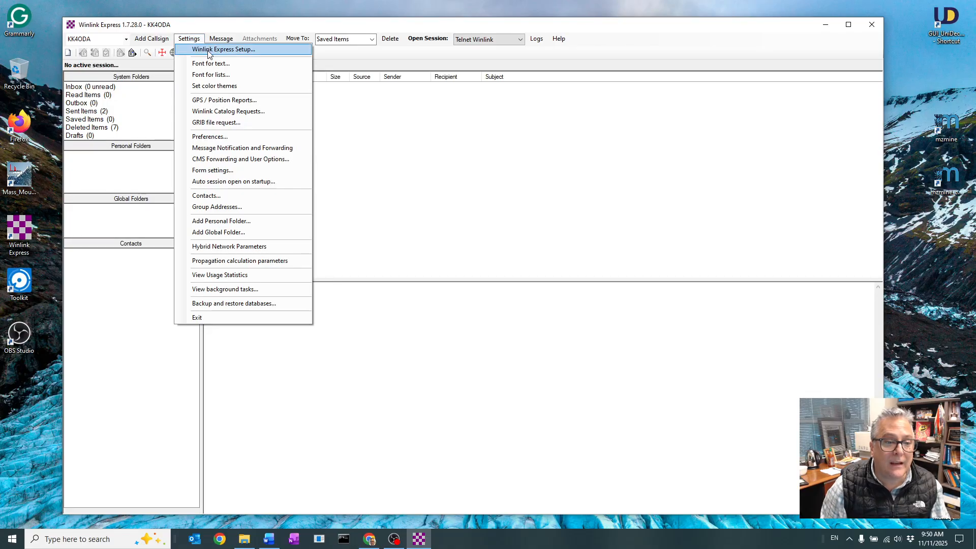
{"action": "left_click", "coordinate": [209, 49]}
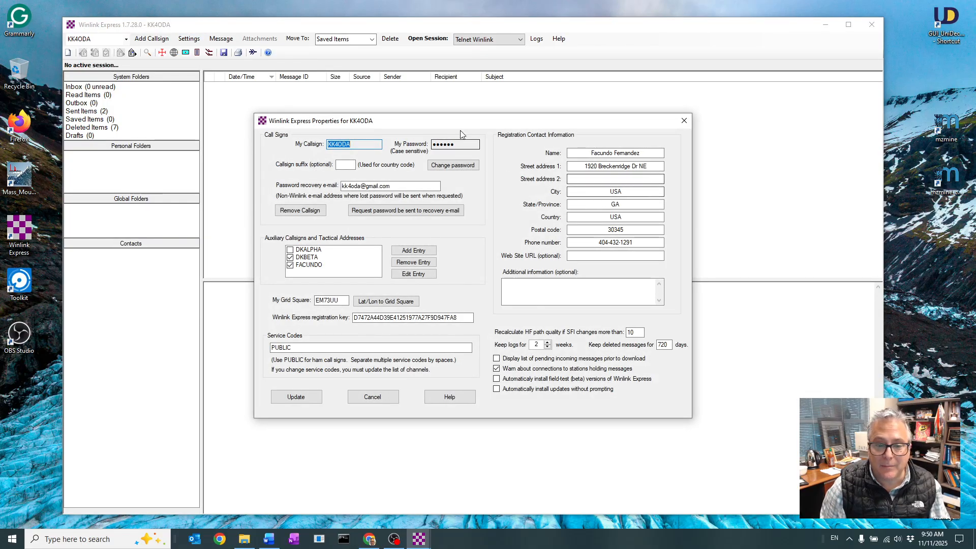
{"action": "left_click_drag", "start_coordinate": [463, 123], "coordinate": [460, 104]}
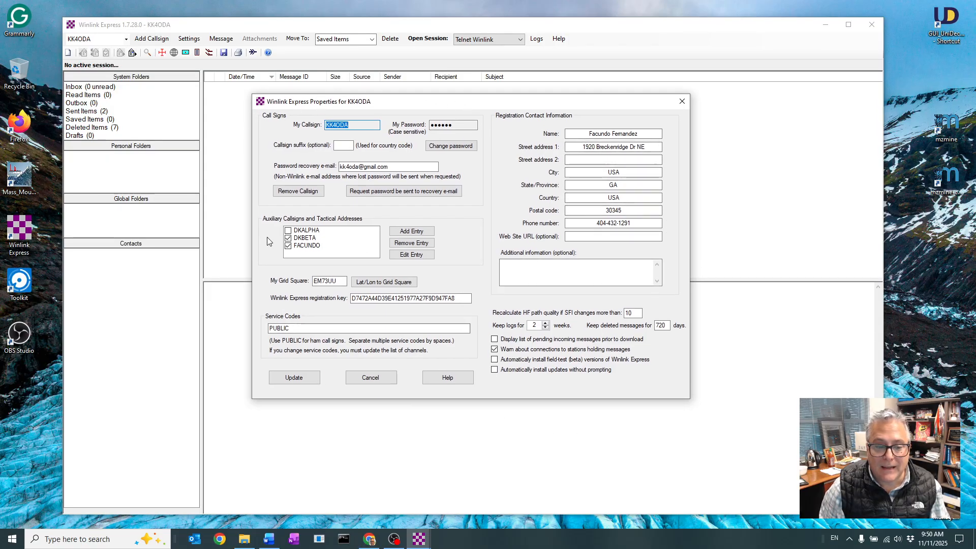
{"action": "left_click", "coordinate": [292, 239]}
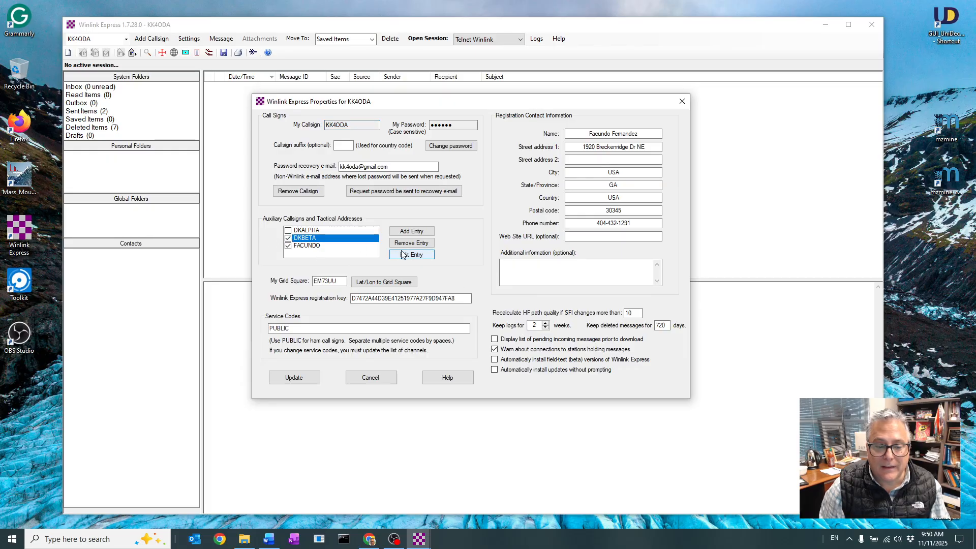
{"action": "left_click", "coordinate": [415, 255]}
{"action": "left_click", "coordinate": [453, 257]}
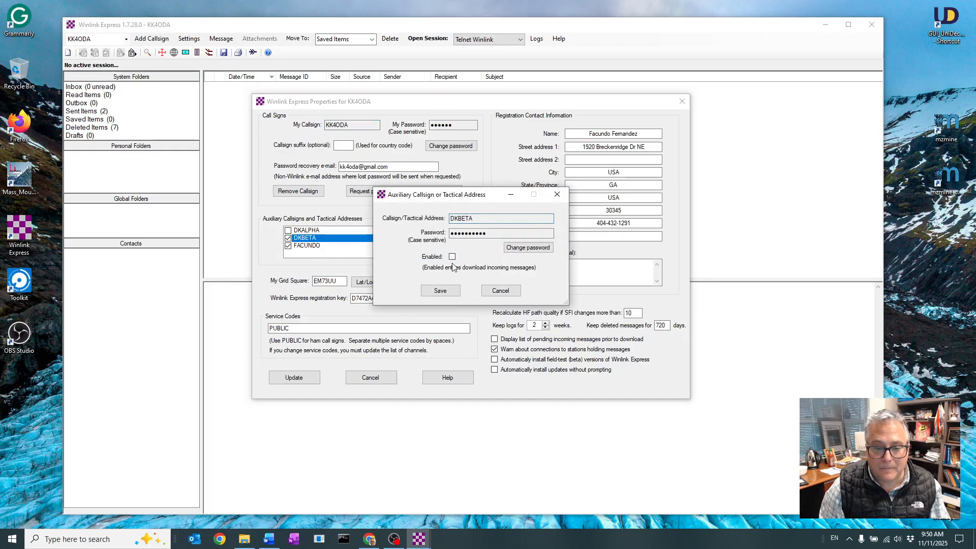
{"action": "left_click", "coordinate": [439, 291]}
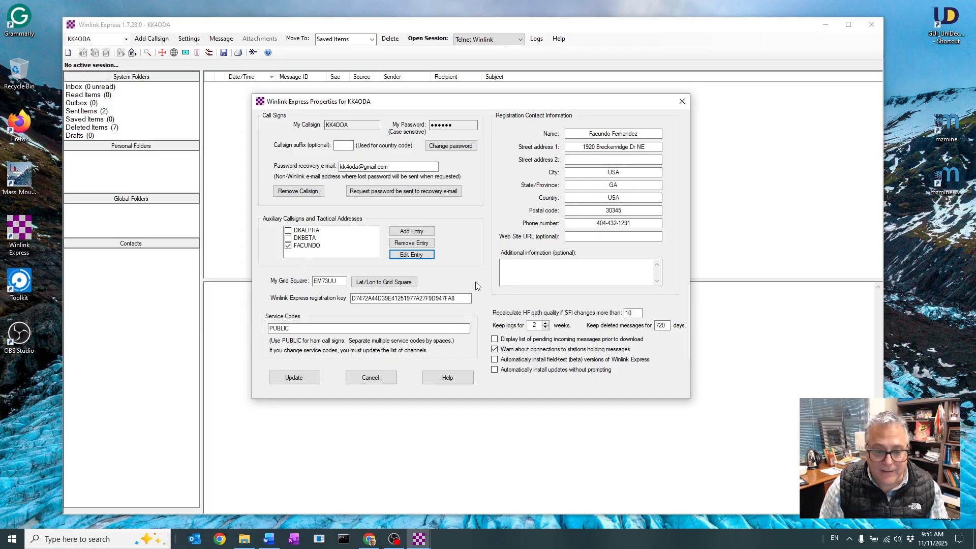
{"action": "left_click", "coordinate": [343, 281]}
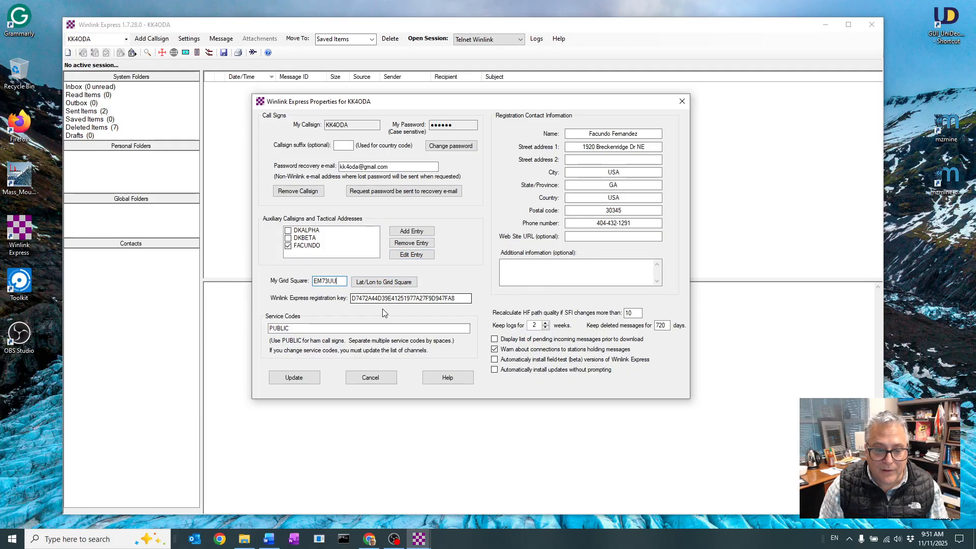
{"action": "left_click", "coordinate": [466, 297]}
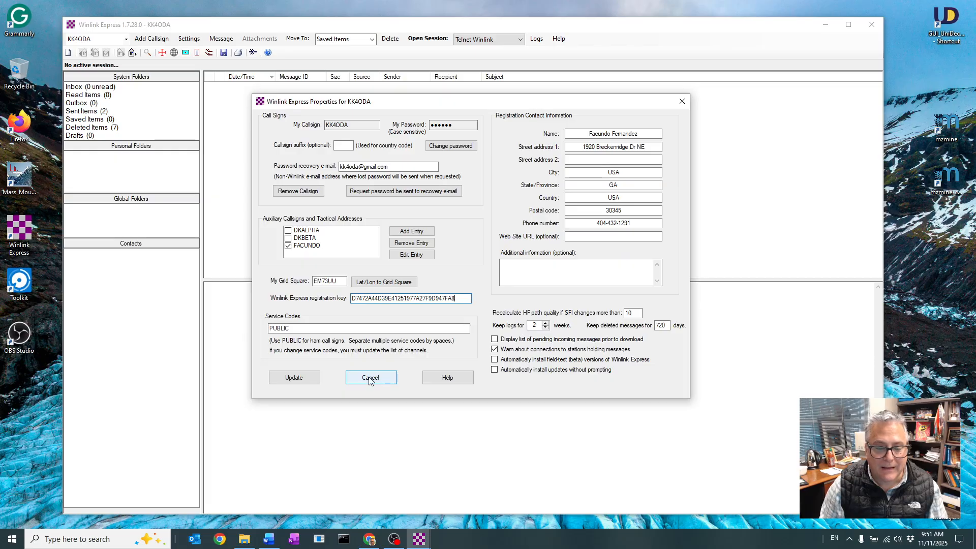
{"action": "left_click", "coordinate": [294, 377]}
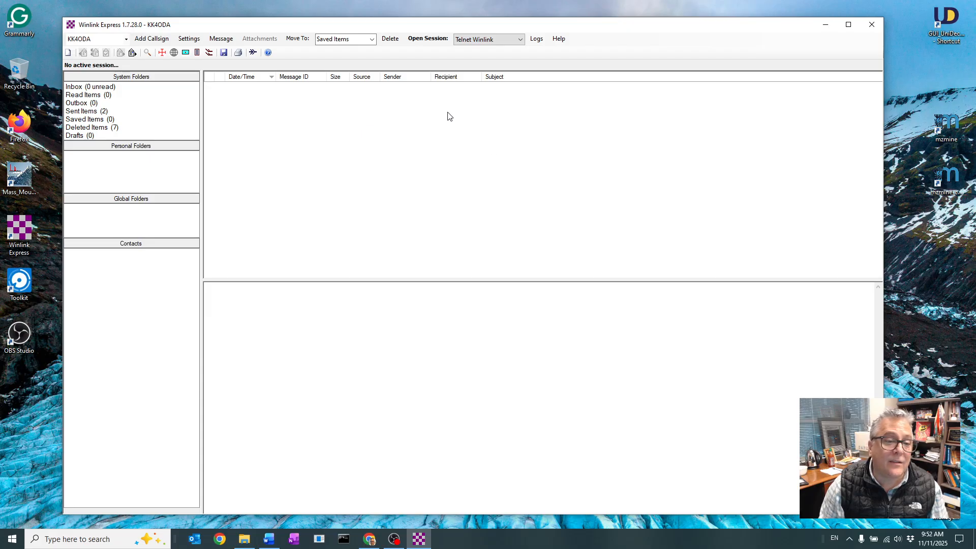
Open the GPS / Position Report settings and review the available GPS serial port choices
{"action": "left_click", "coordinate": [190, 39]}
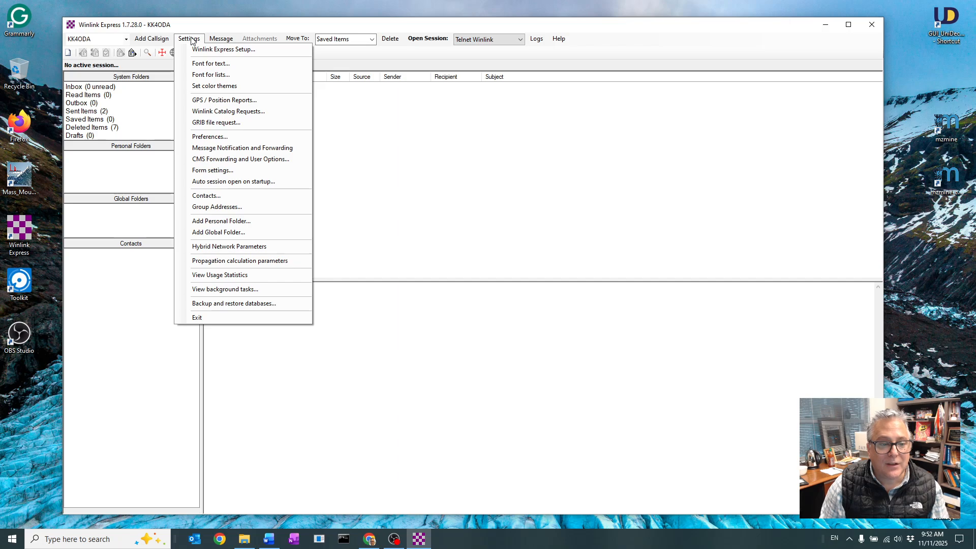
{"action": "left_click", "coordinate": [237, 99]}
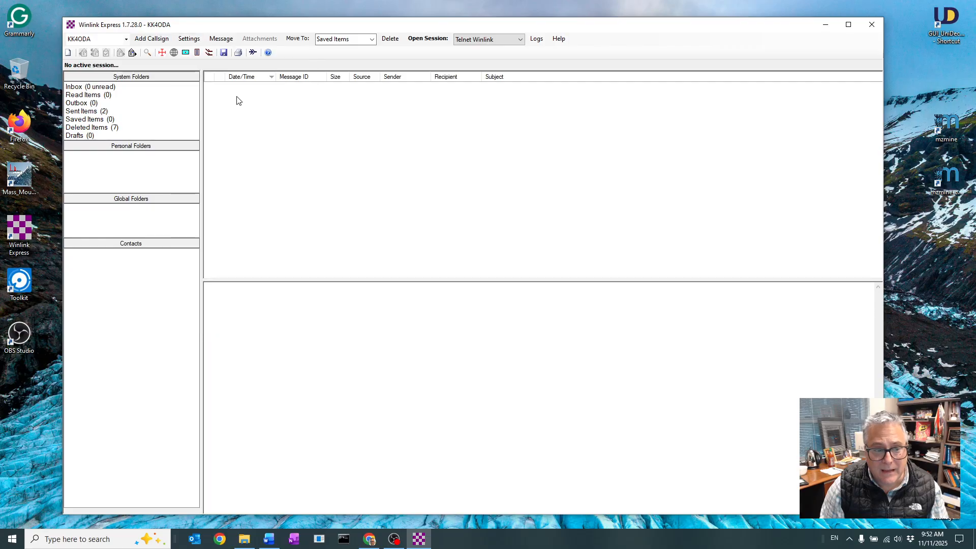
{"action": "left_click_drag", "start_coordinate": [604, 104], "coordinate": [476, 96]}
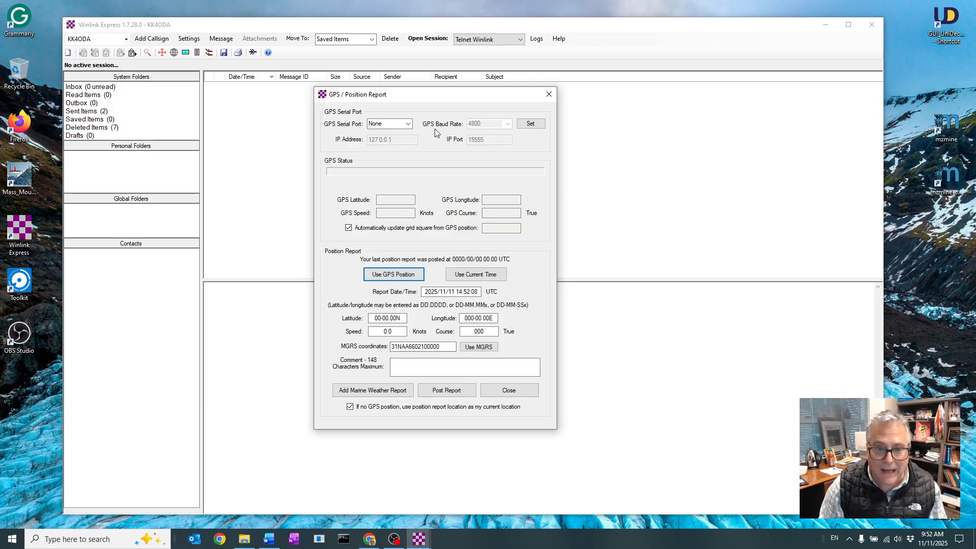
{"action": "left_click", "coordinate": [408, 124]}
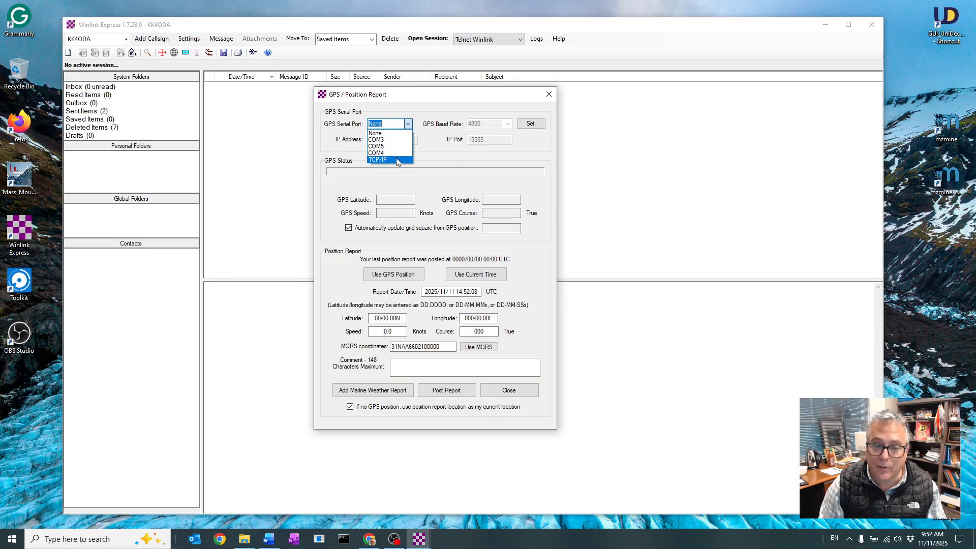
{"action": "left_click", "coordinate": [428, 154]}
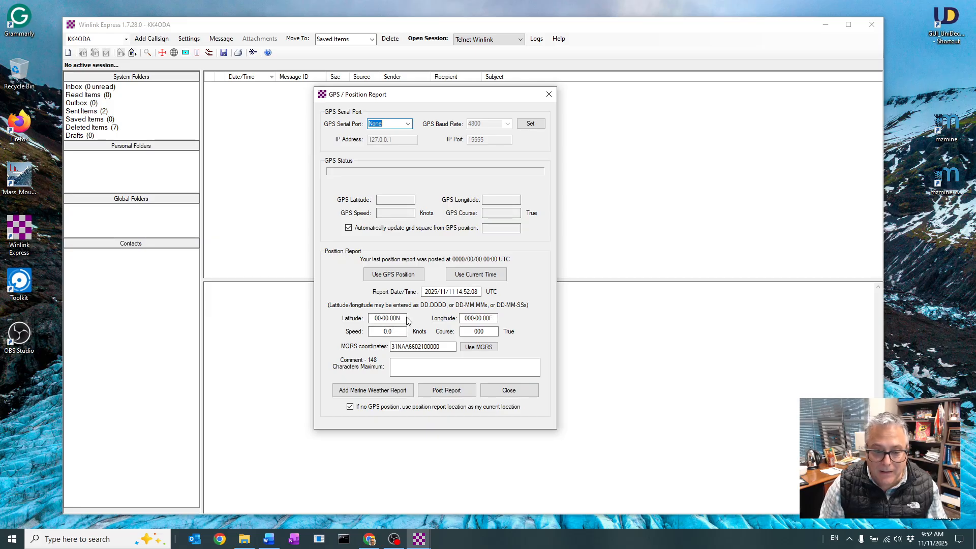
Set the position report's latitude to 33.77846
{"action": "left_click_drag", "start_coordinate": [404, 318], "coordinate": [394, 317]}
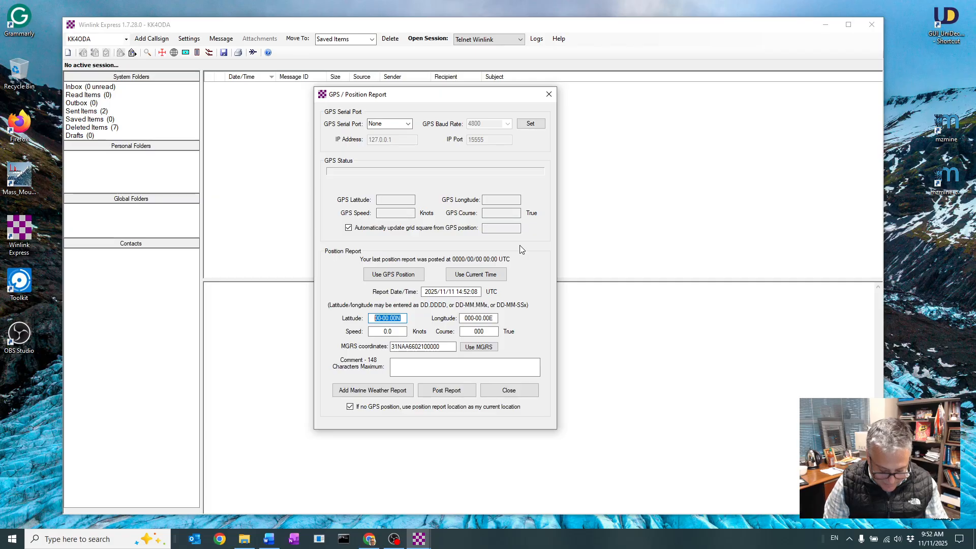
{"action": "type", "text": "33"}
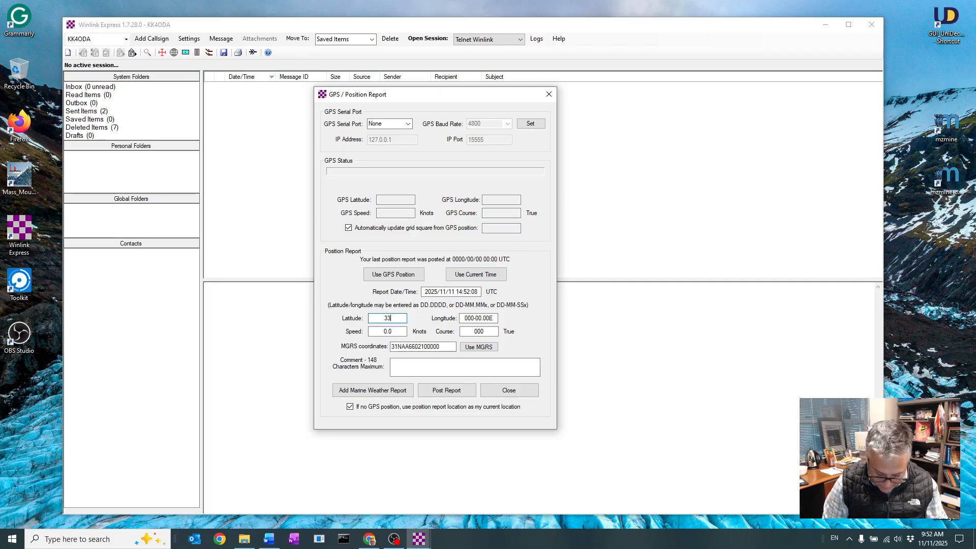
{"action": "type", "text": ".77"}
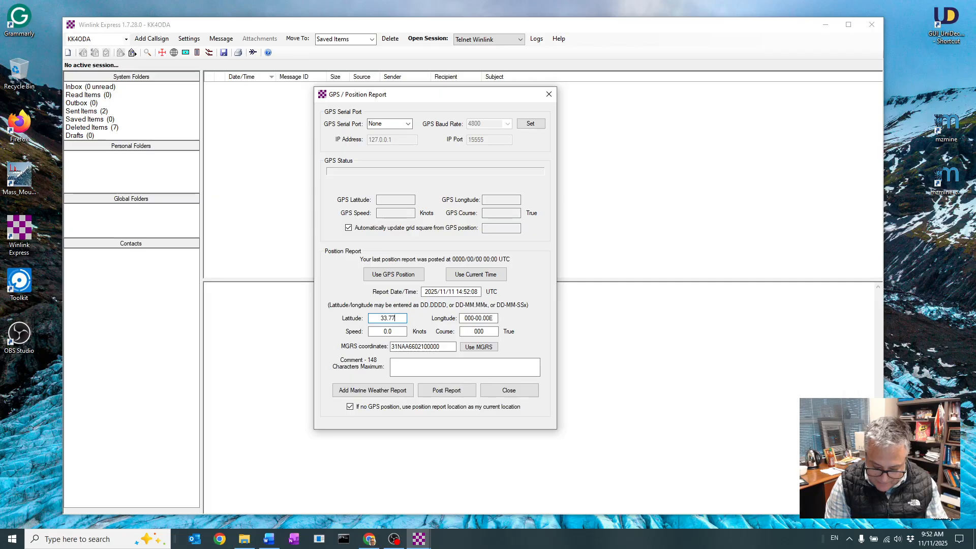
{"action": "type", "text": "846"}
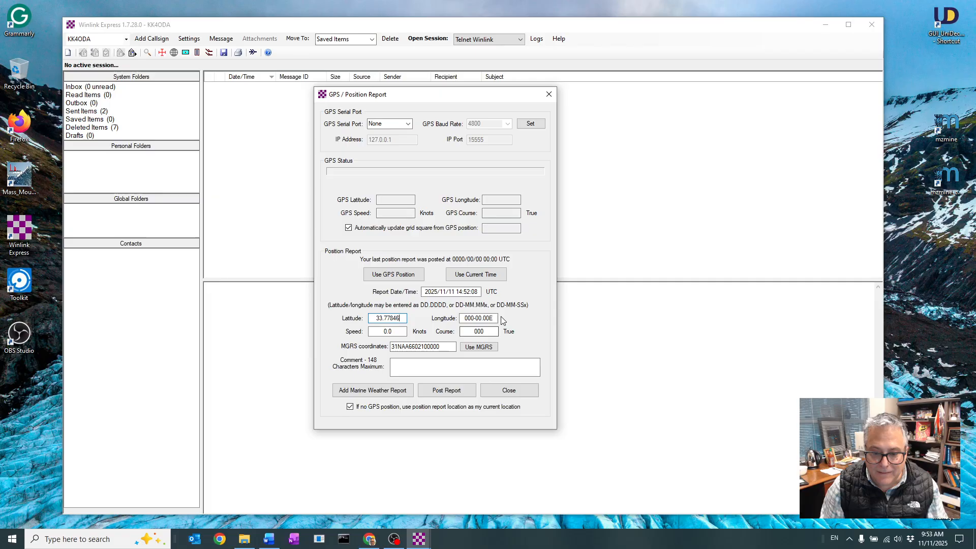
{"action": "key", "text": "Tab"}
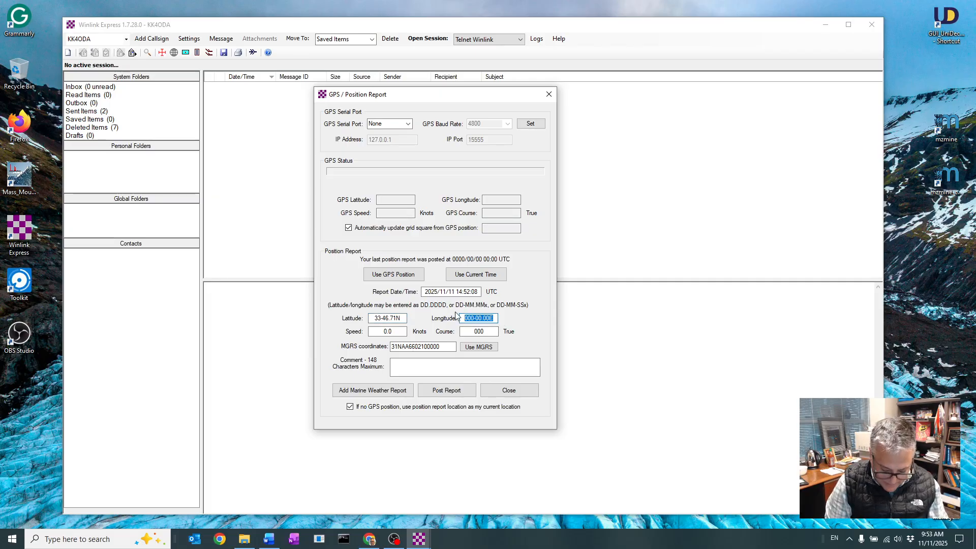
Set the position report's longitude to -84.39596 and close the position report
{"action": "type", "text": "-84"}
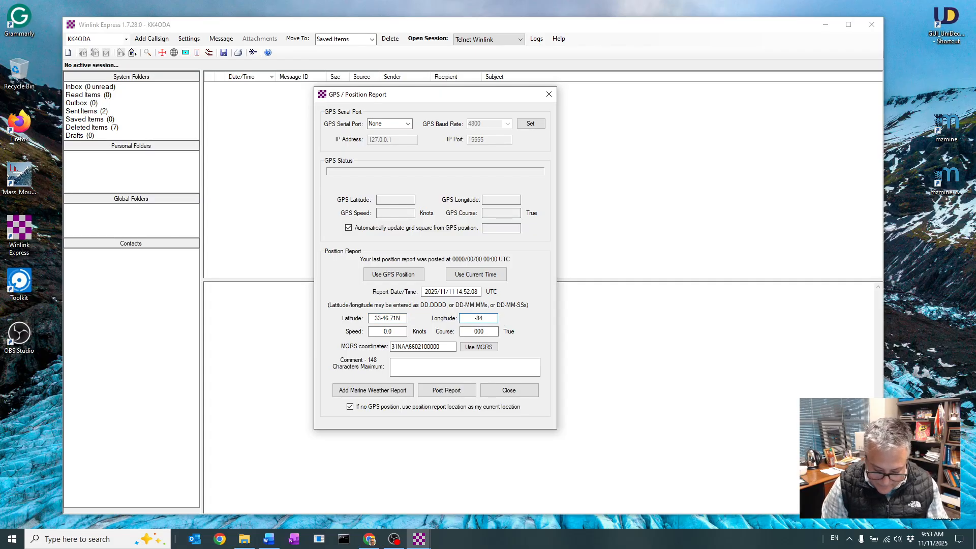
{"action": "type", "text": "39"}
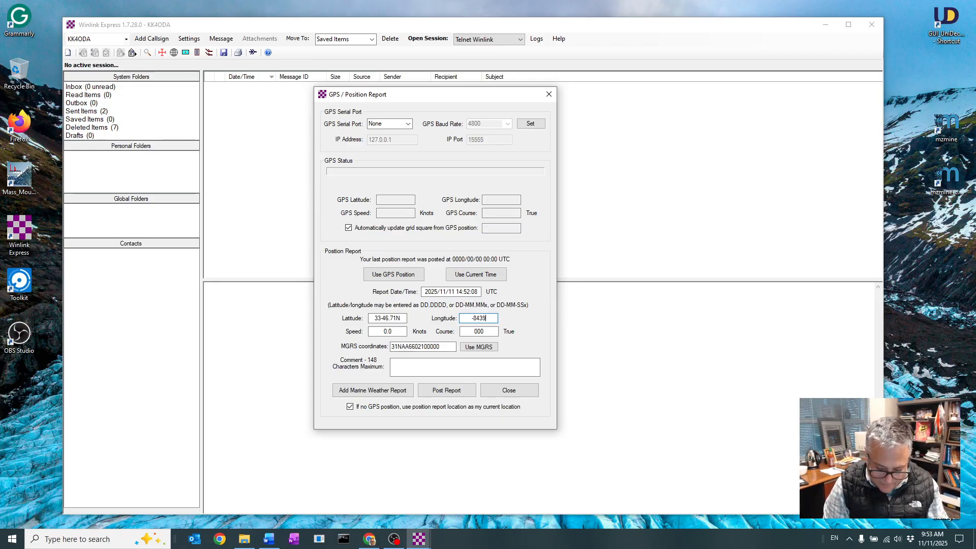
{"action": "type", "text": "596"}
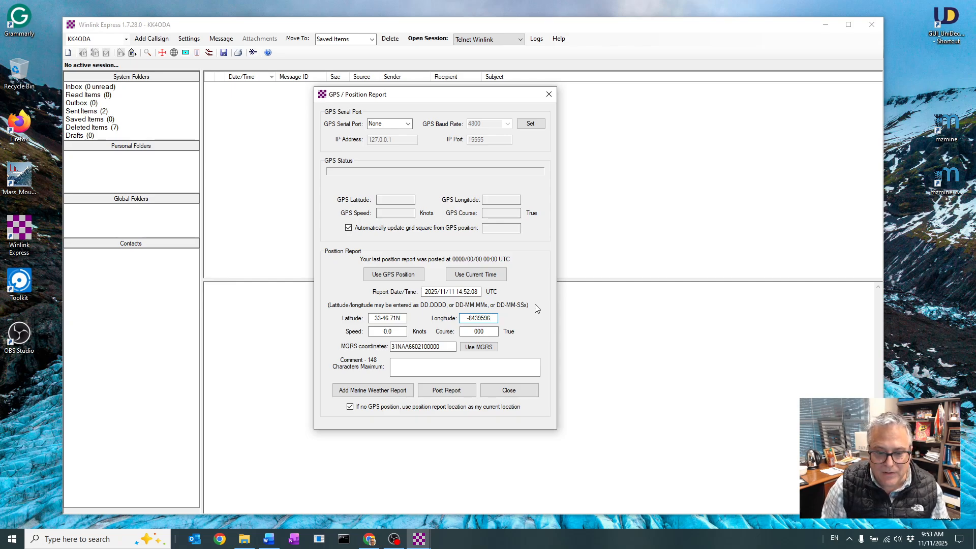
{"action": "left_click", "coordinate": [450, 367]}
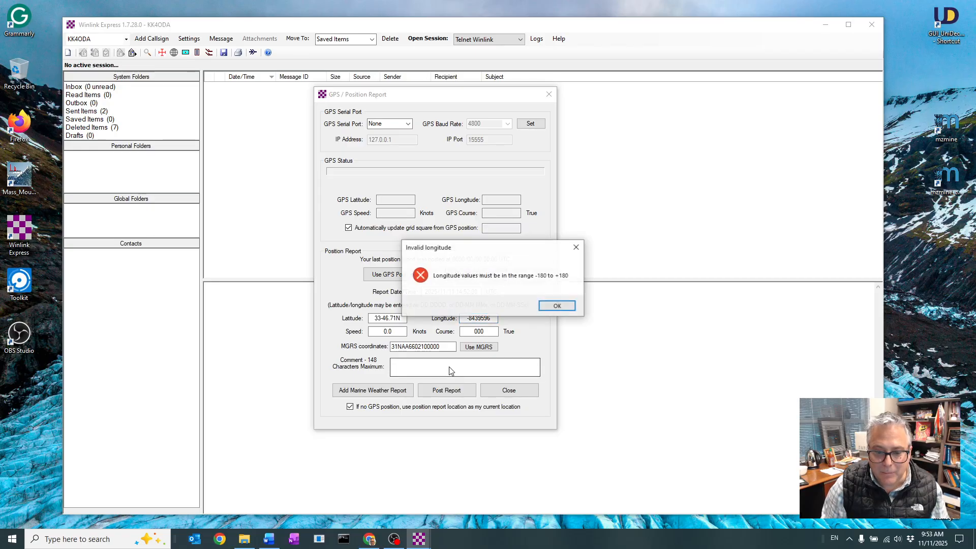
{"action": "left_click", "coordinate": [558, 306]}
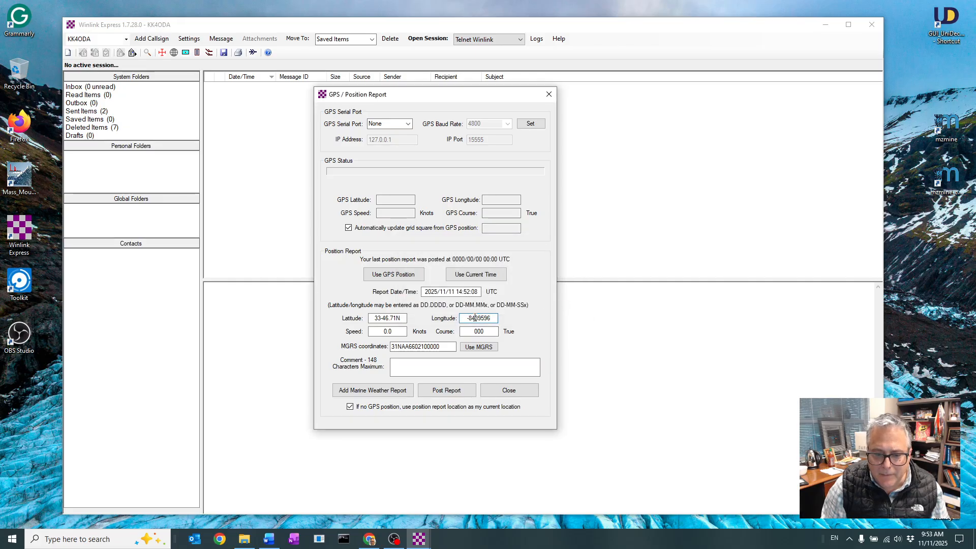
{"action": "left_click", "coordinate": [475, 318]}
{"action": "type", "text": "."}
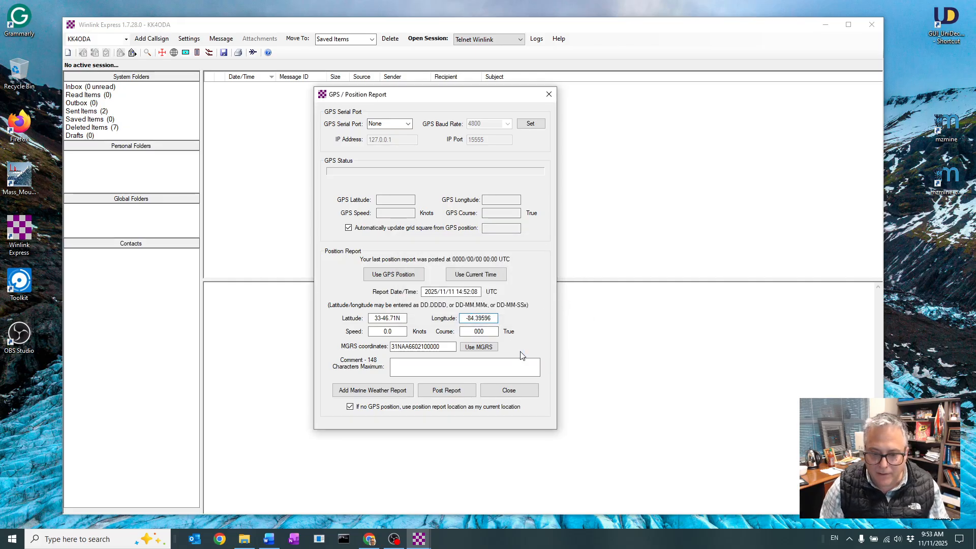
{"action": "left_click", "coordinate": [512, 363]}
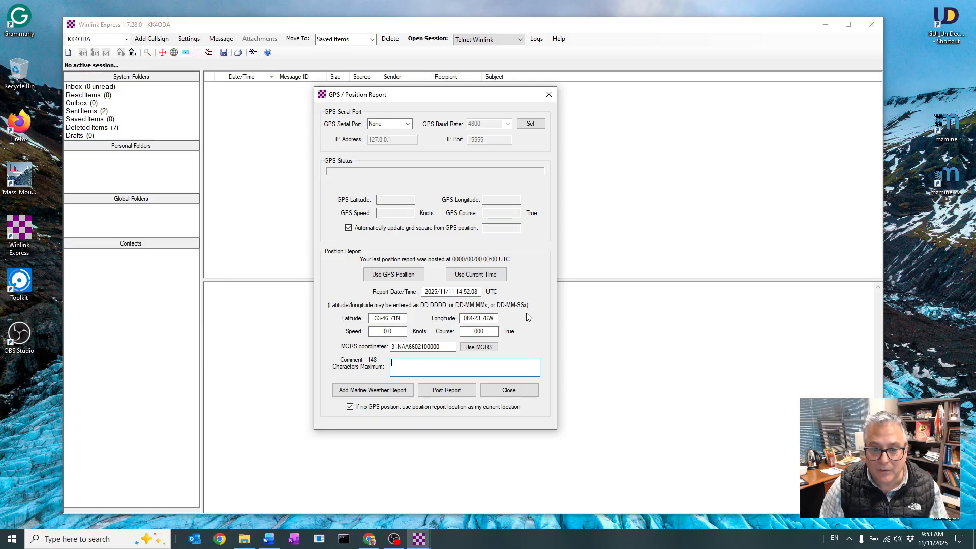
{"action": "left_click", "coordinate": [548, 95]}
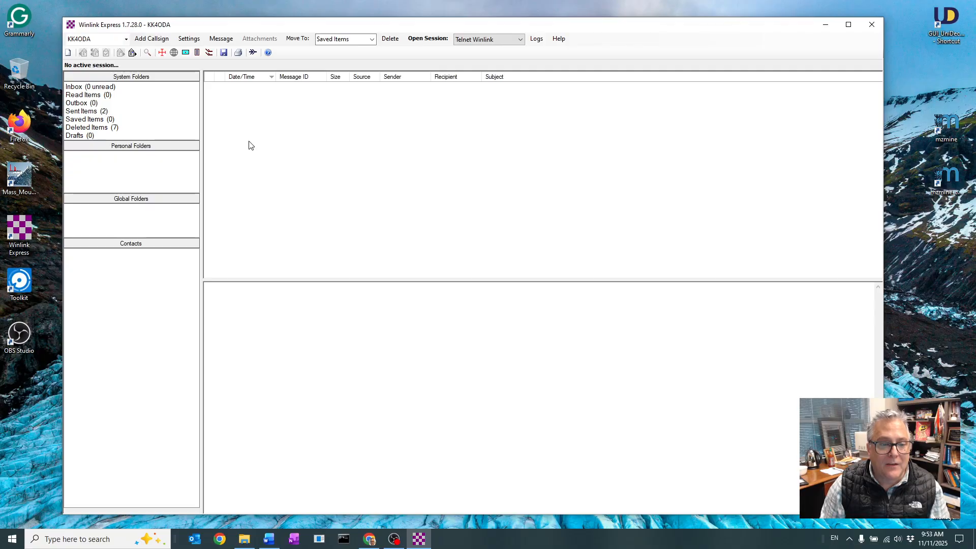
Reposition the main window, start a new message, and place the message window over the empty message area
{"action": "left_click_drag", "start_coordinate": [400, 22], "coordinate": [415, 25]}
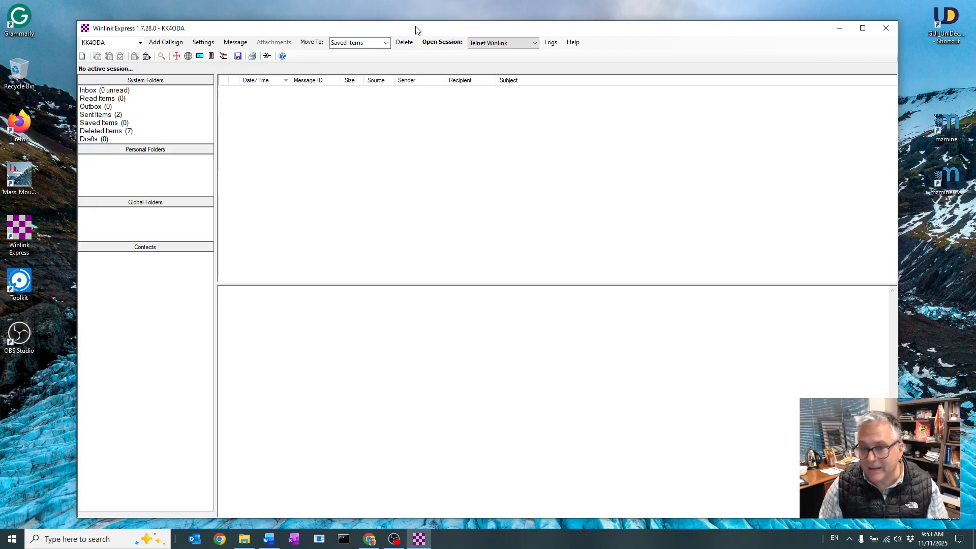
{"action": "left_click_drag", "start_coordinate": [418, 30], "coordinate": [421, 29]}
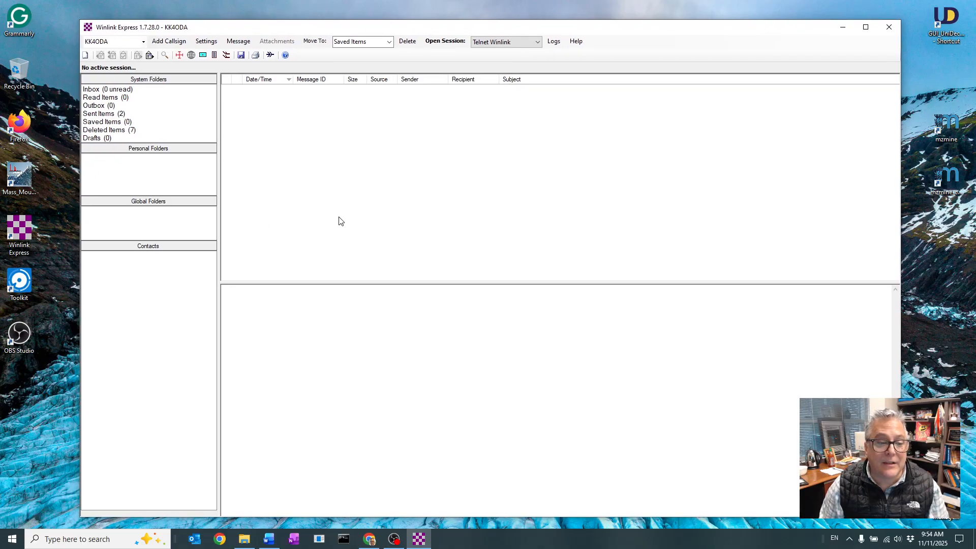
{"action": "left_click", "coordinate": [85, 55]}
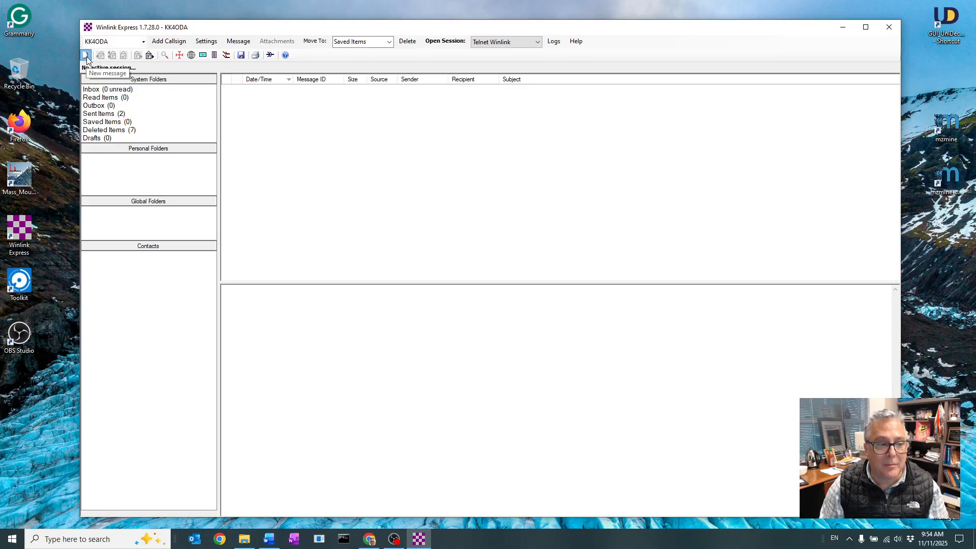
{"action": "left_click_drag", "start_coordinate": [580, 134], "coordinate": [624, 161]}
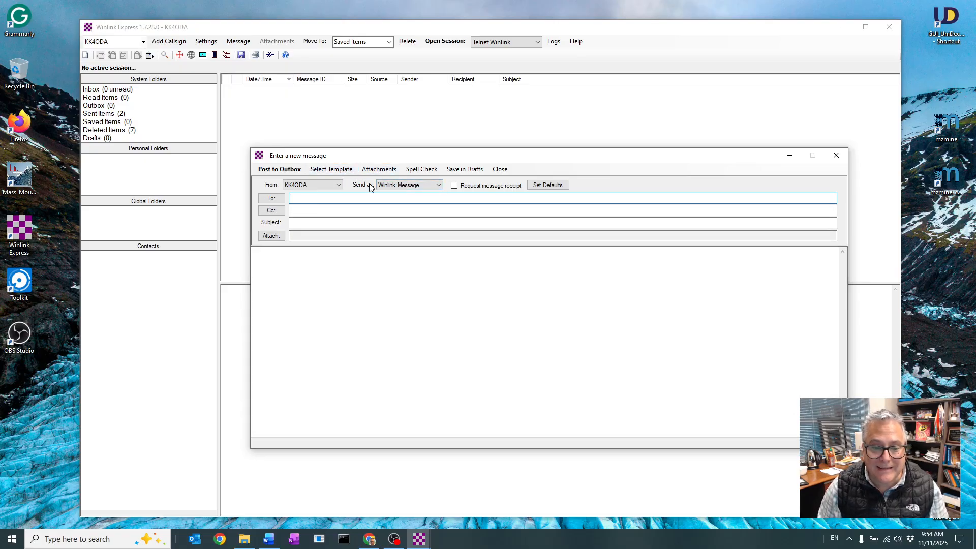
Review the new message's send types and sender choices, keeping Winlink Message and the station's own callsign
{"action": "left_click", "coordinate": [439, 186]}
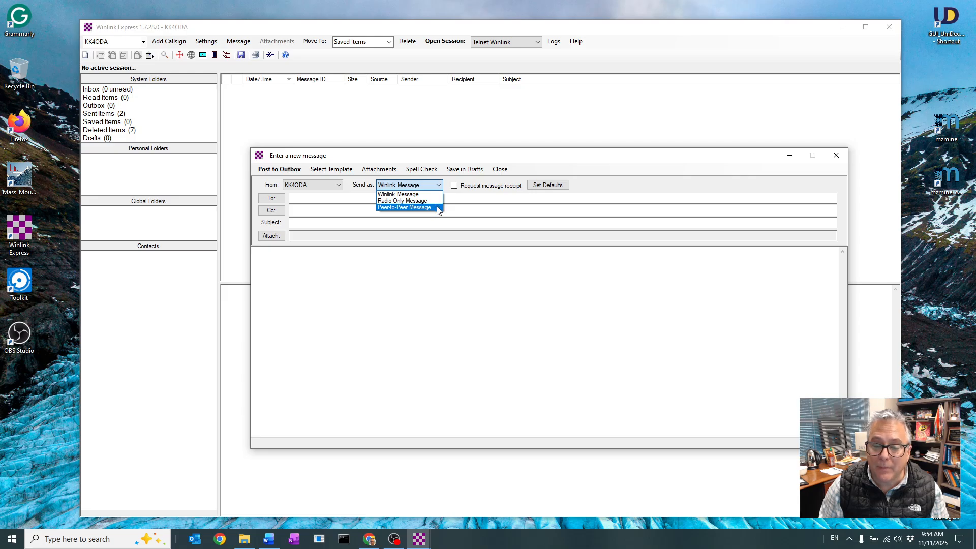
{"action": "left_click", "coordinate": [422, 186]}
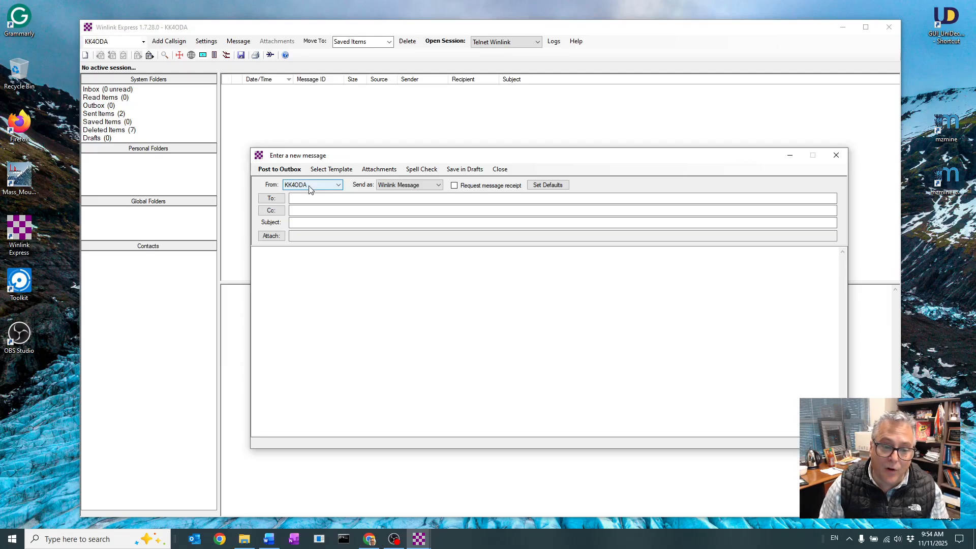
{"action": "left_click", "coordinate": [336, 185]}
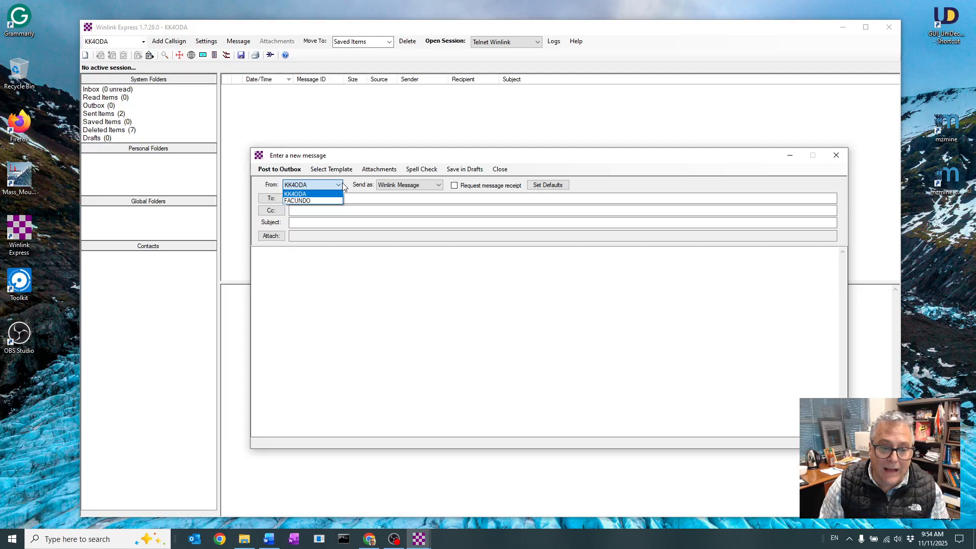
{"action": "left_click", "coordinate": [319, 194]}
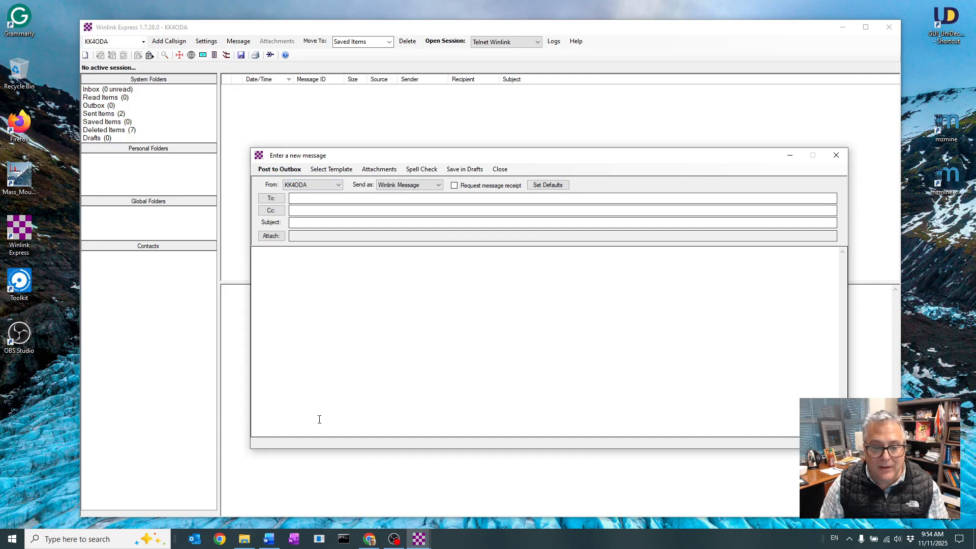
Load the Winlink Check-in.txt template from the General Forms group of the Standard Forms into the message
{"action": "left_click", "coordinate": [332, 169]}
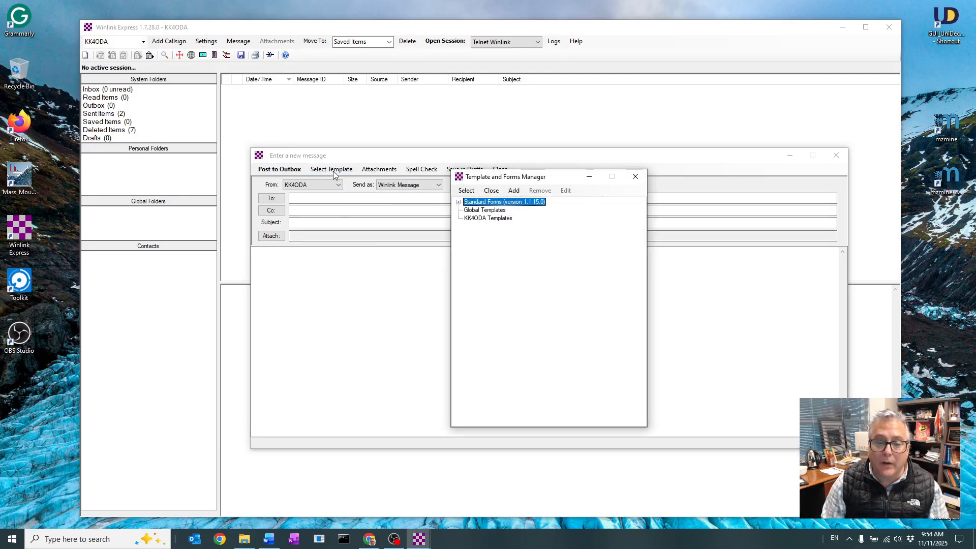
{"action": "left_click", "coordinate": [458, 202]}
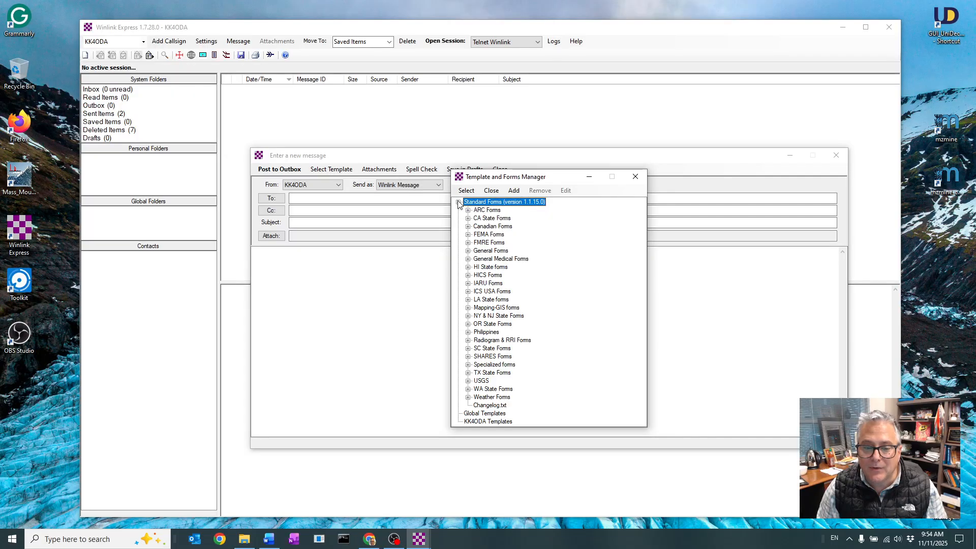
{"action": "left_click", "coordinate": [468, 251]}
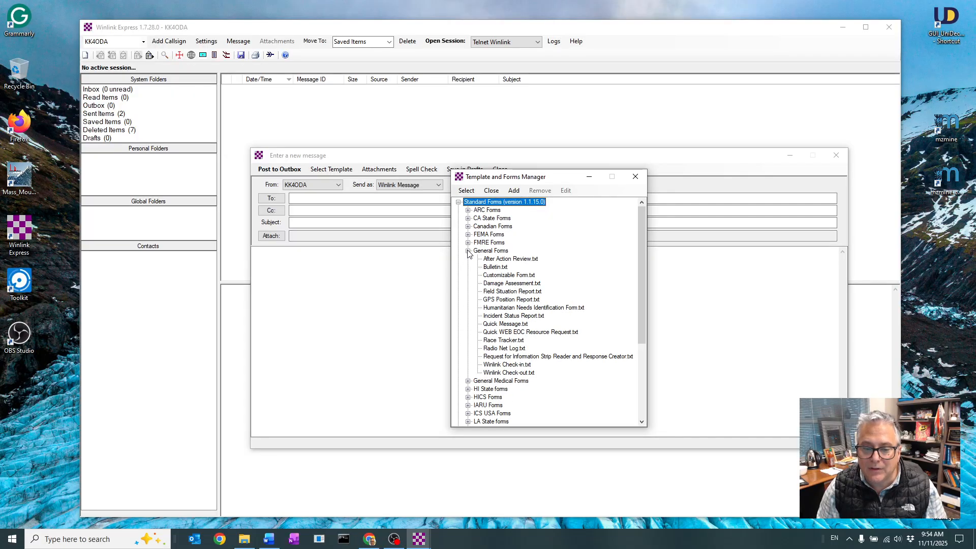
{"action": "left_click", "coordinate": [516, 366]}
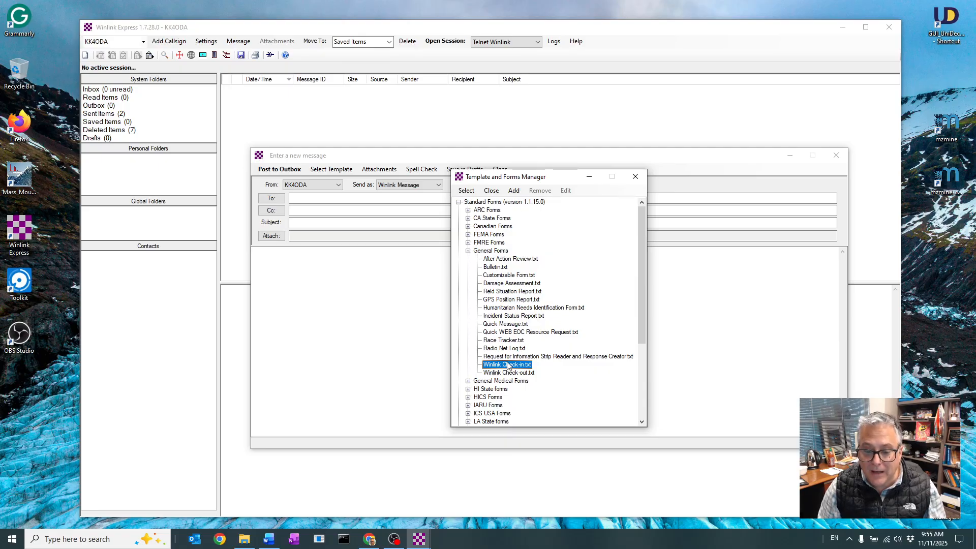
{"action": "left_click", "coordinate": [468, 191]}
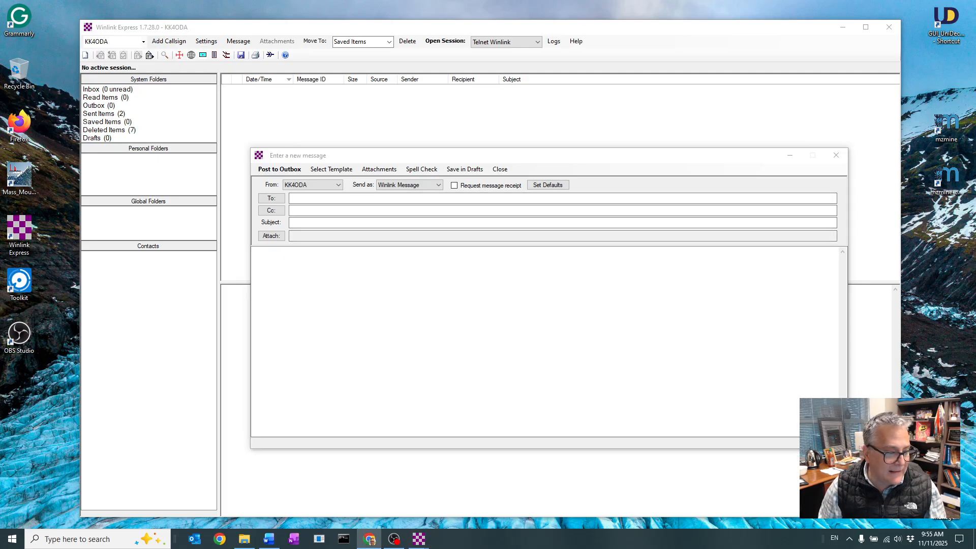
Move the browser window with the Winlink Check-in form and enlarge it so the full form width and the comments area fit
{"action": "left_click_drag", "start_coordinate": [0, 77], "coordinate": [321, 38]}
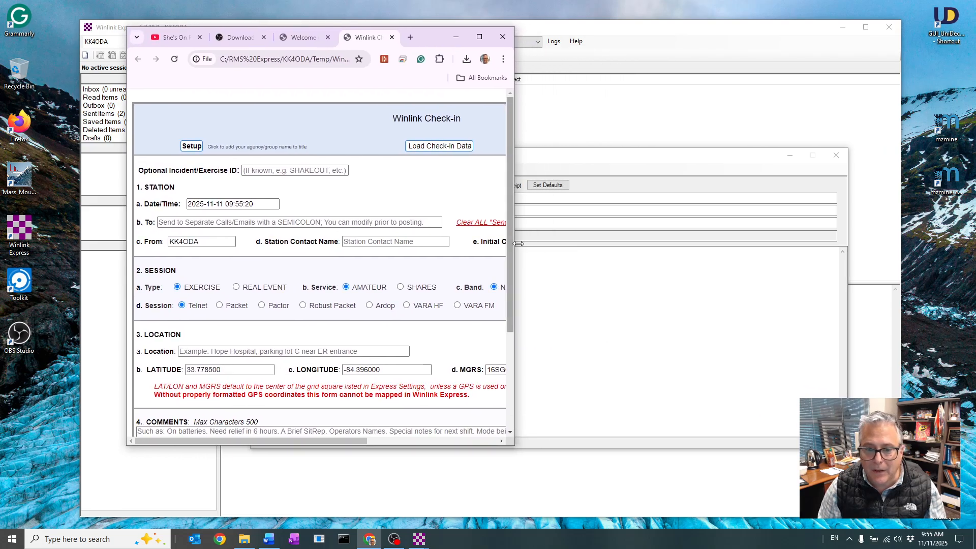
{"action": "left_click_drag", "start_coordinate": [516, 249], "coordinate": [862, 315]}
{"action": "left_click", "coordinate": [526, 440]}
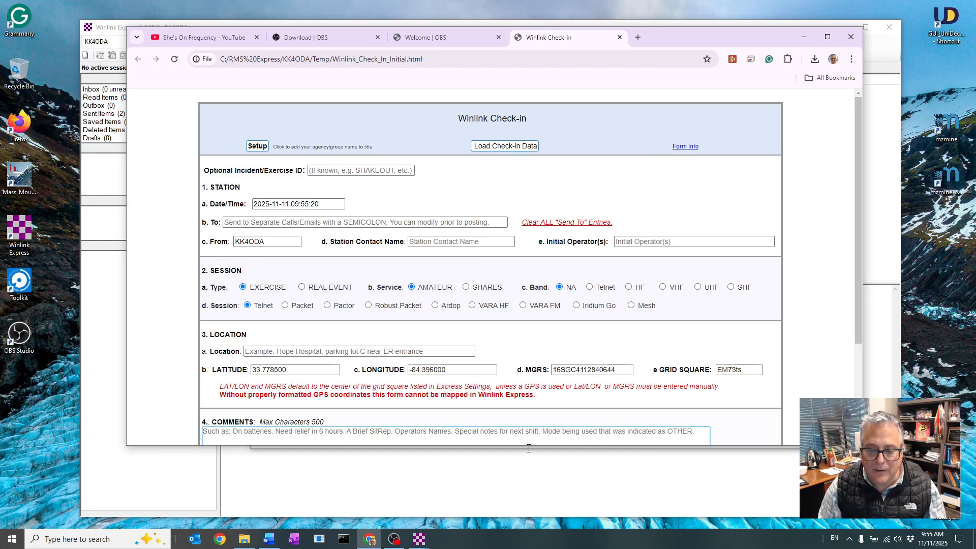
{"action": "left_click_drag", "start_coordinate": [504, 446], "coordinate": [514, 499]}
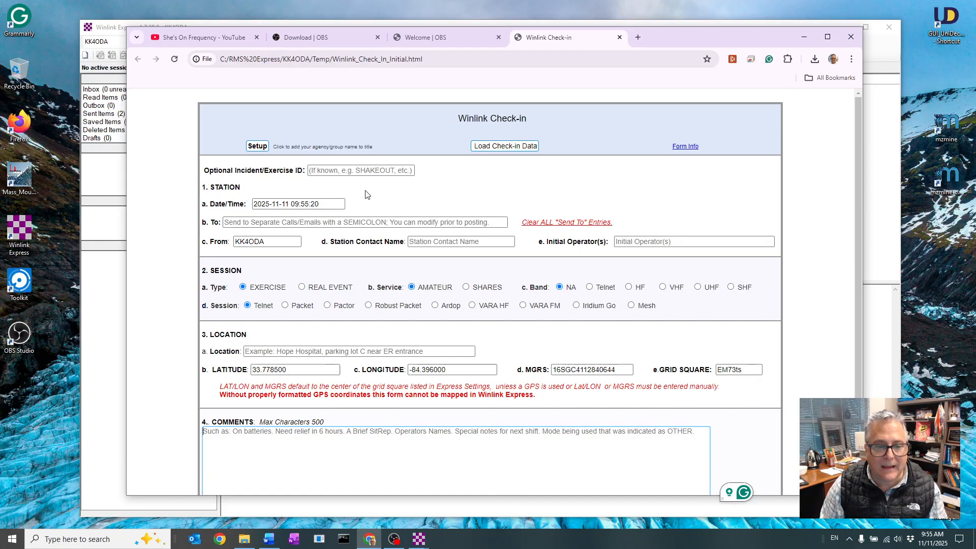
Set the check-in form's agency/group title to DeKalb ARES
{"action": "left_click", "coordinate": [258, 146]}
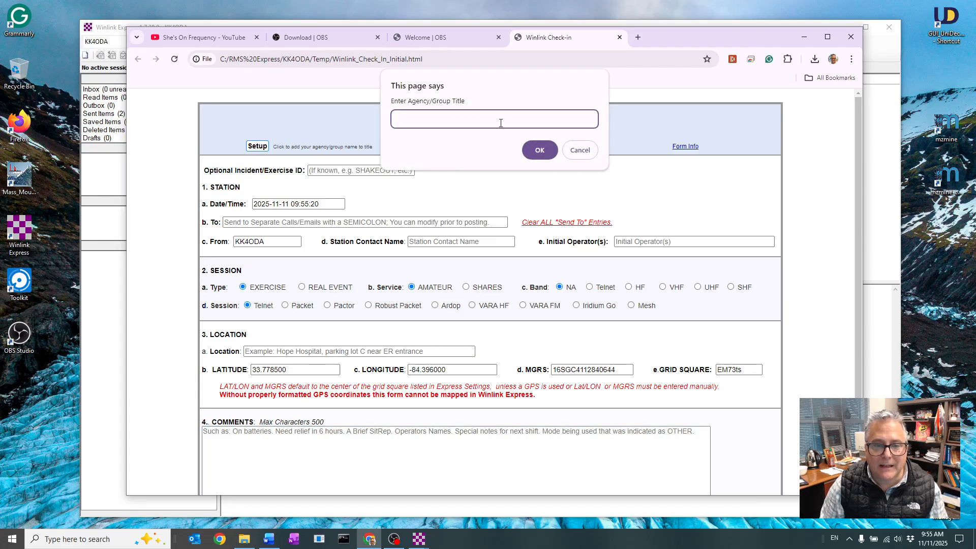
{"action": "type", "text": "De"}
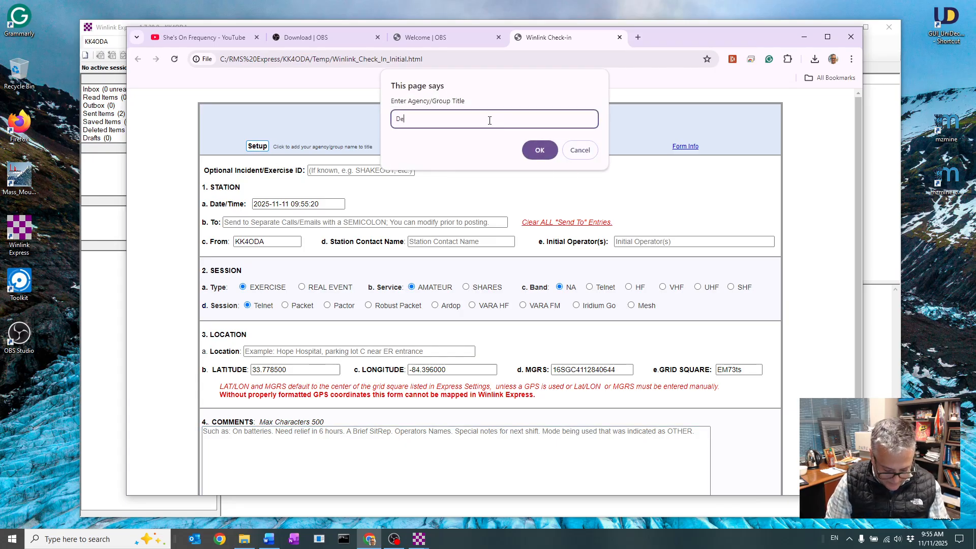
{"action": "type", "text": "Kalb ARES"}
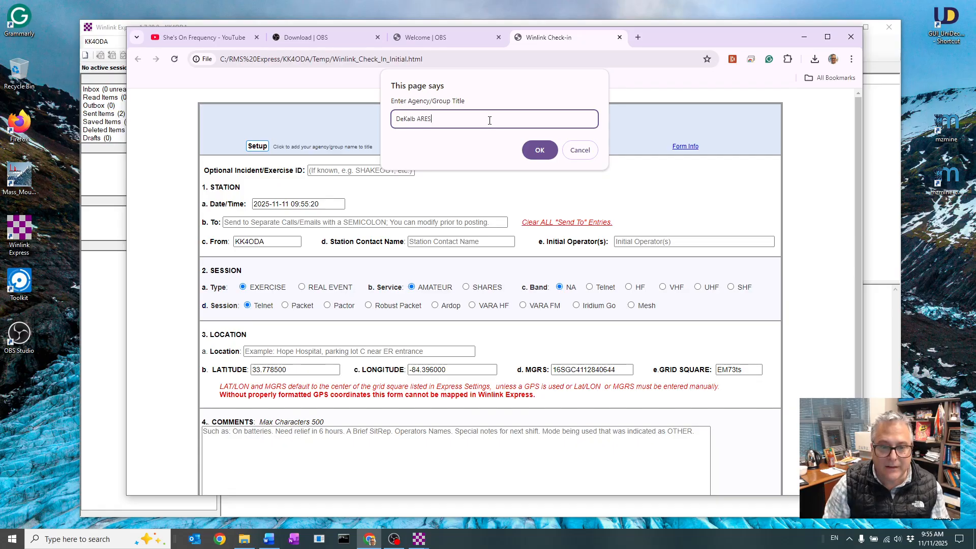
{"action": "left_click", "coordinate": [539, 150]}
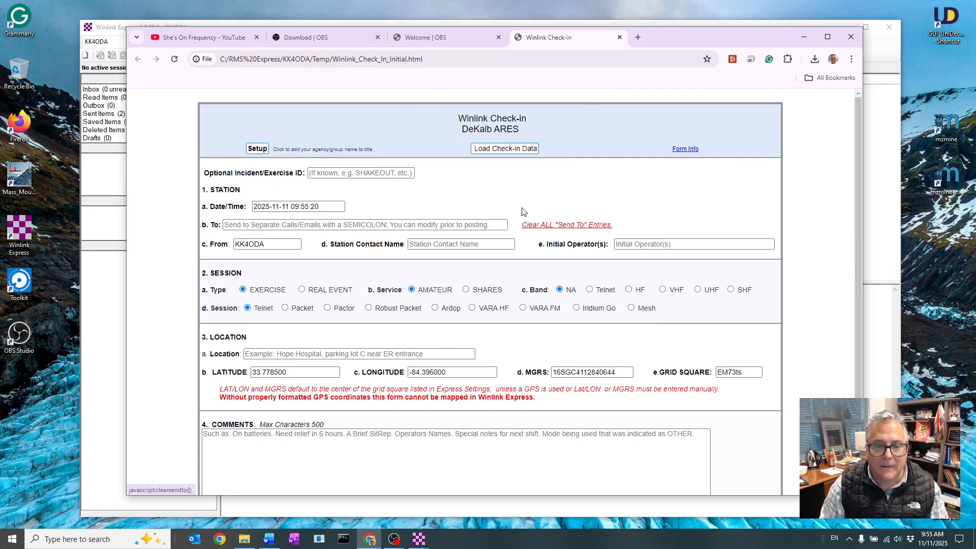
Enter "Drill November 15" as the check-in form's incident/exercise ID
{"action": "left_click", "coordinate": [309, 174]}
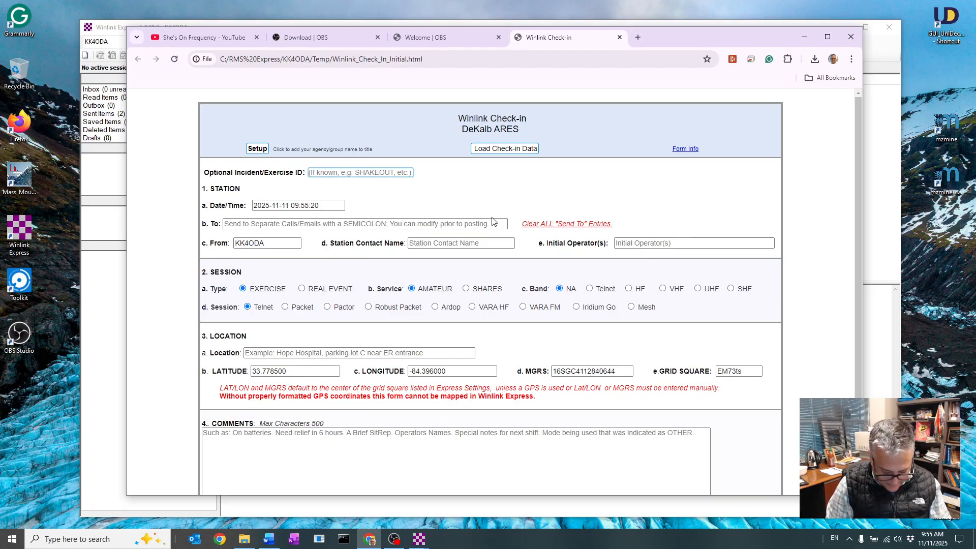
{"action": "type", "text": "Drill NOv"}
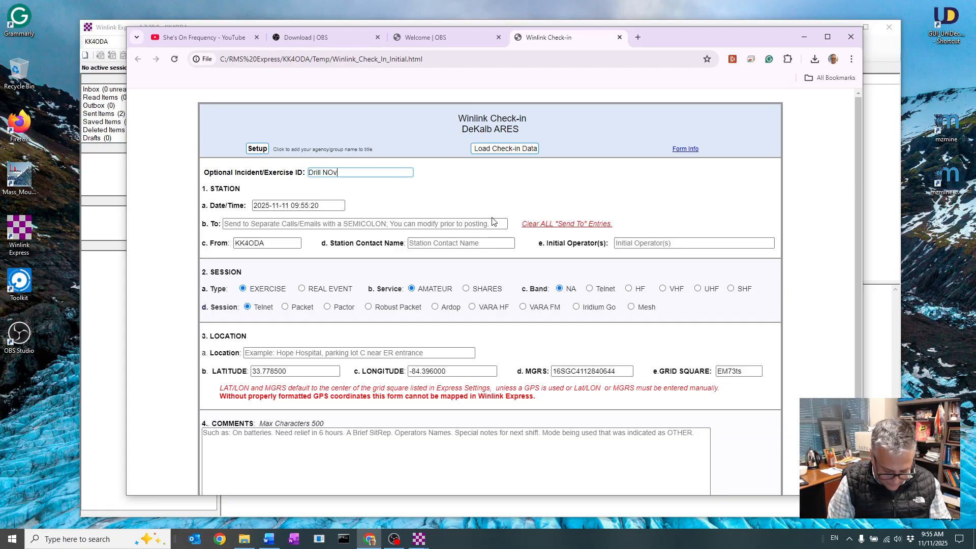
{"action": "type", "text": "ember 15"}
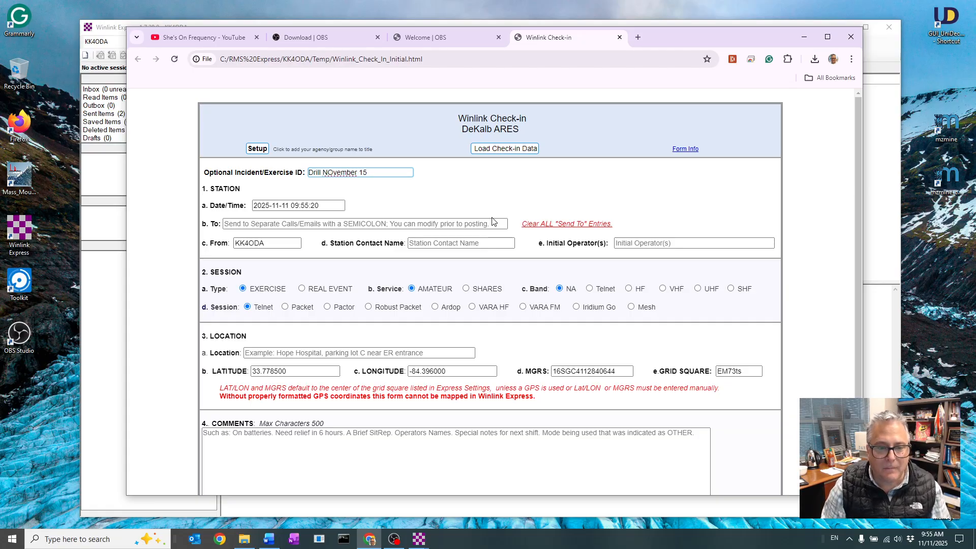
{"action": "left_click_drag", "start_coordinate": [333, 173], "coordinate": [327, 172]}
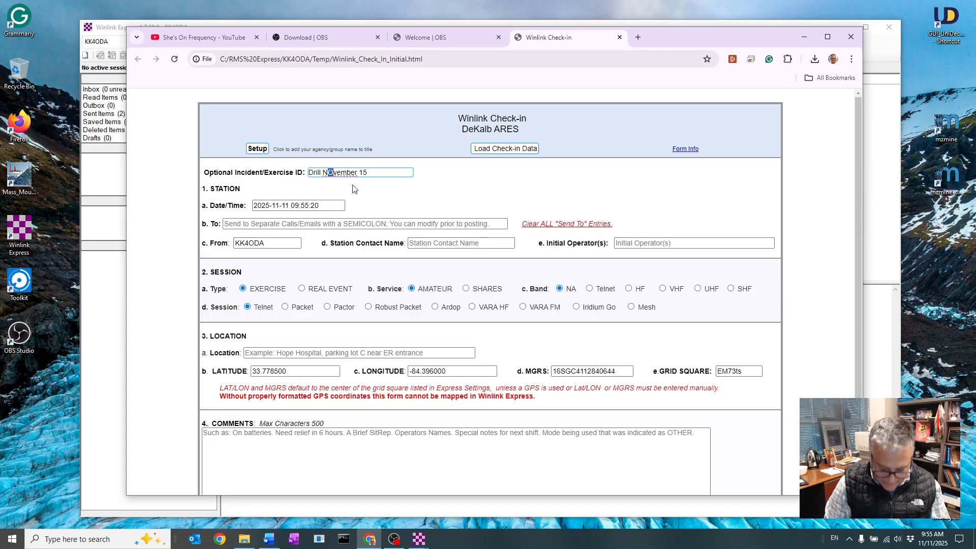
{"action": "type", "text": "o"}
{"action": "left_click", "coordinate": [422, 205]}
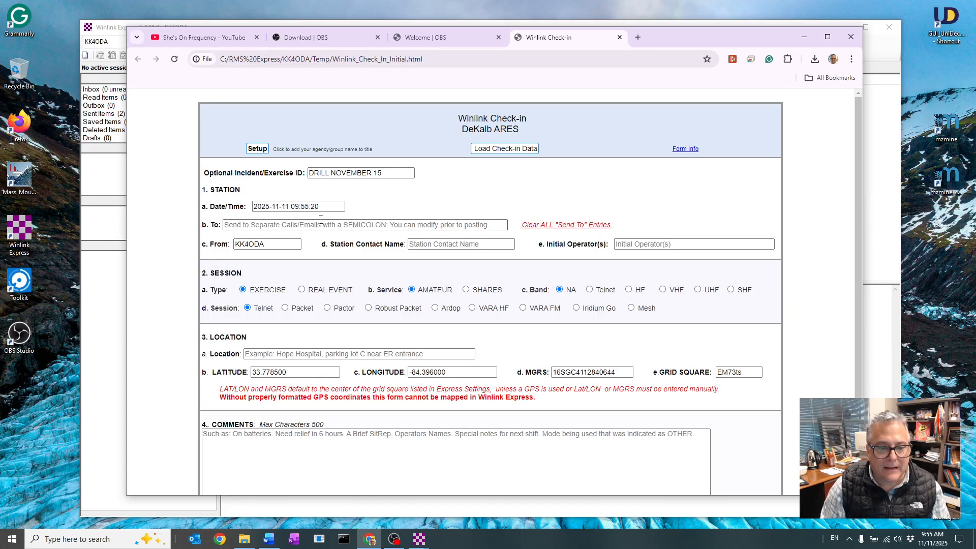
{"action": "left_click", "coordinate": [320, 206]}
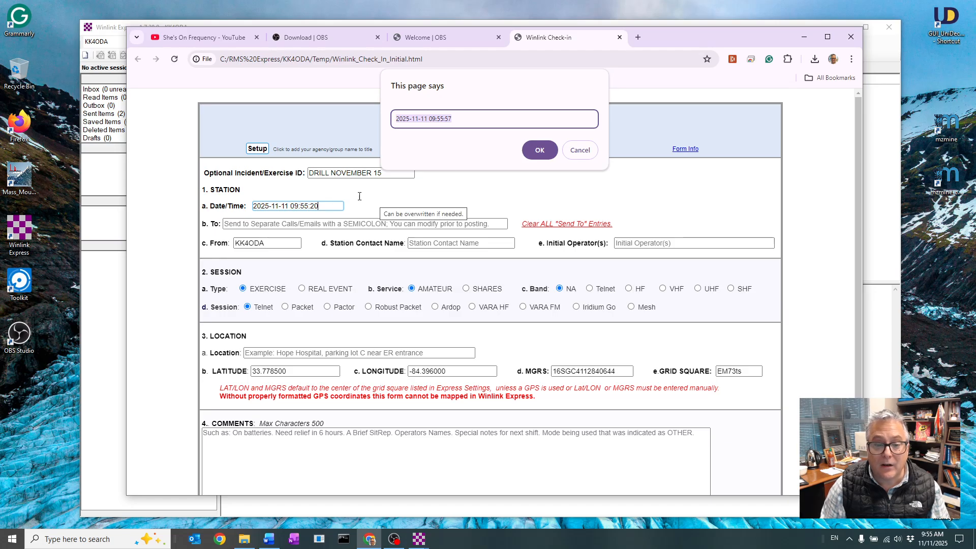
{"action": "left_click", "coordinate": [540, 150]}
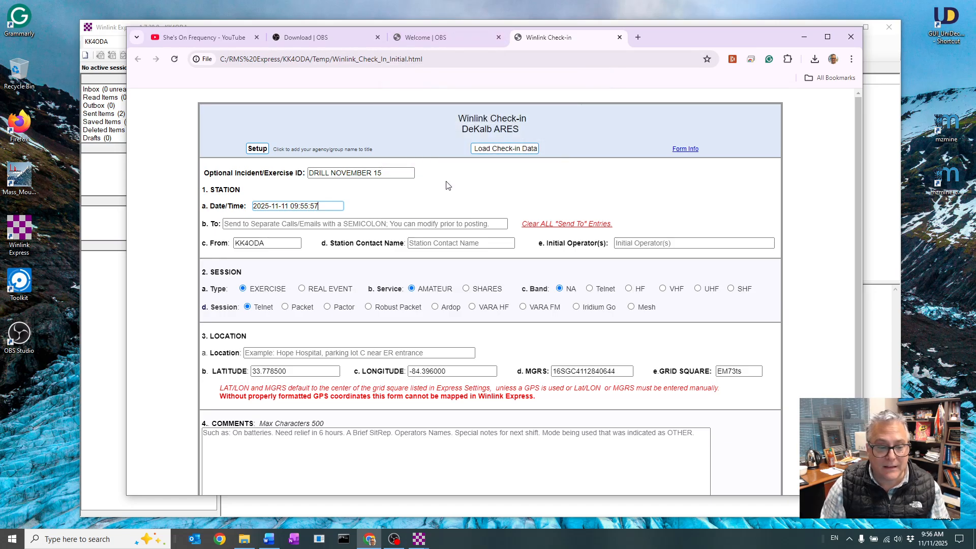
{"action": "left_click", "coordinate": [254, 225]}
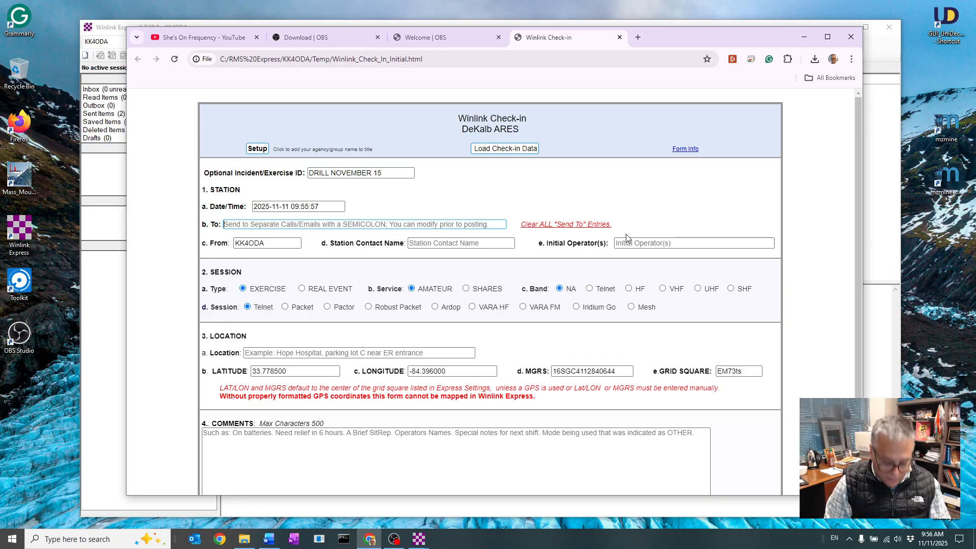
{"action": "type", "text": "WD"}
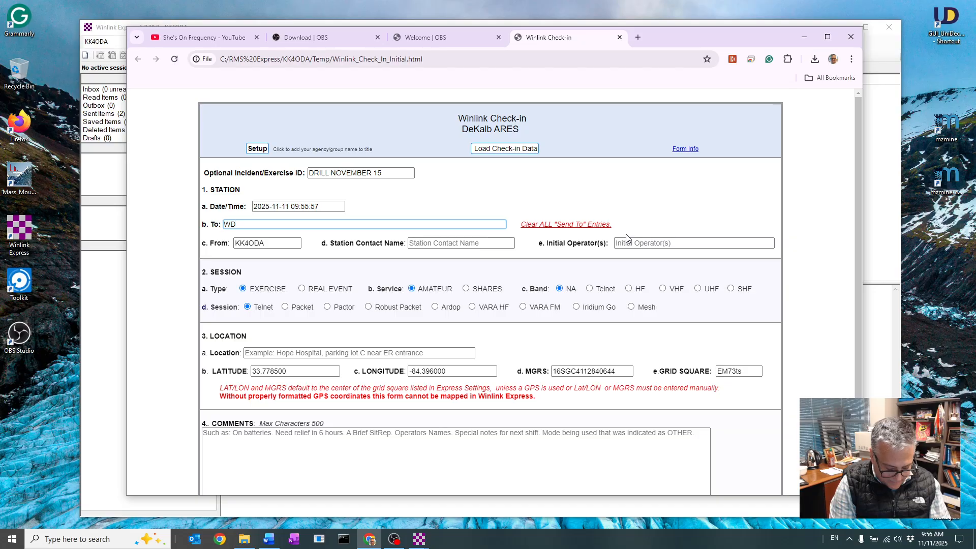
{"action": "type", "text": "5EMA"}
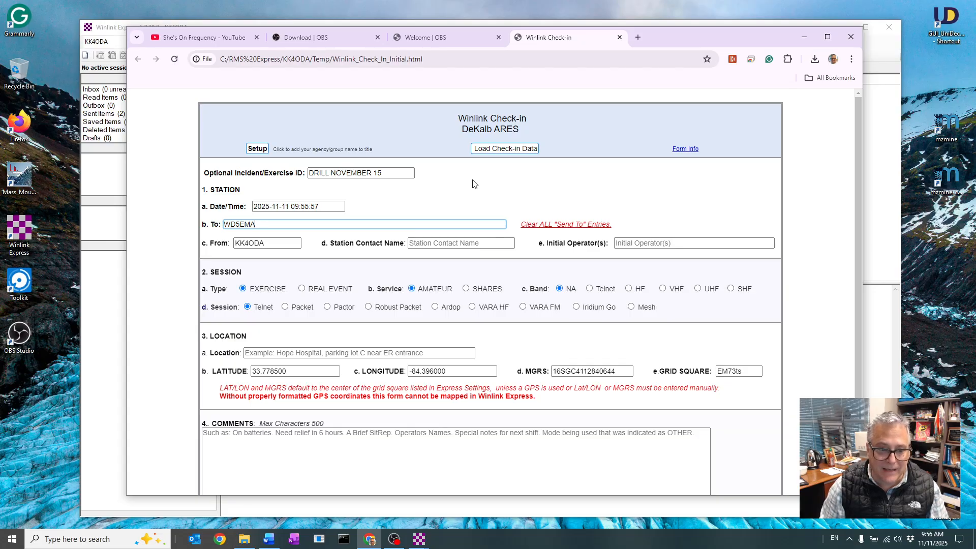
Fill in the operator's name as both the station contact name and the initial operator
{"action": "left_click", "coordinate": [277, 243]}
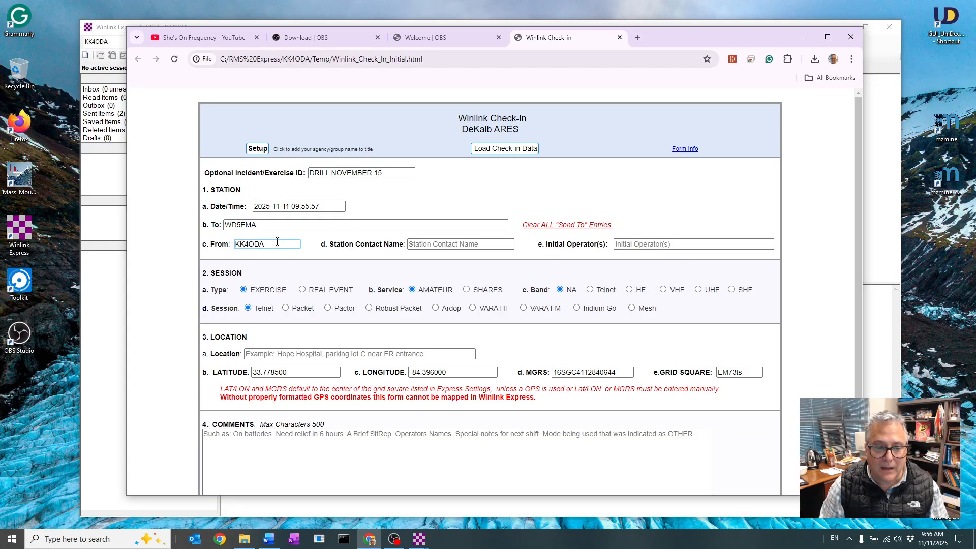
{"action": "left_click", "coordinate": [481, 244]}
{"action": "type", "text": "F"}
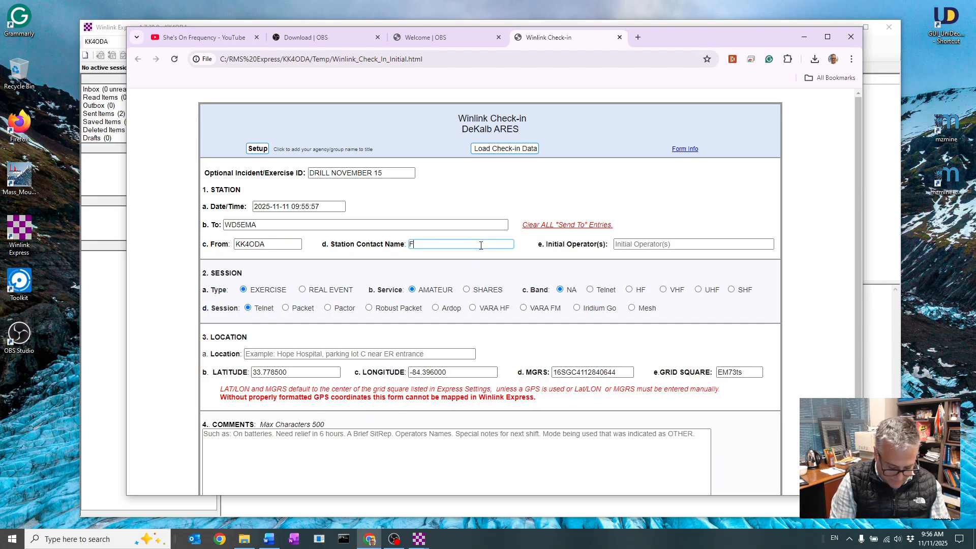
{"action": "type", "text": "acundo"}
{"action": "left_click", "coordinate": [708, 244]}
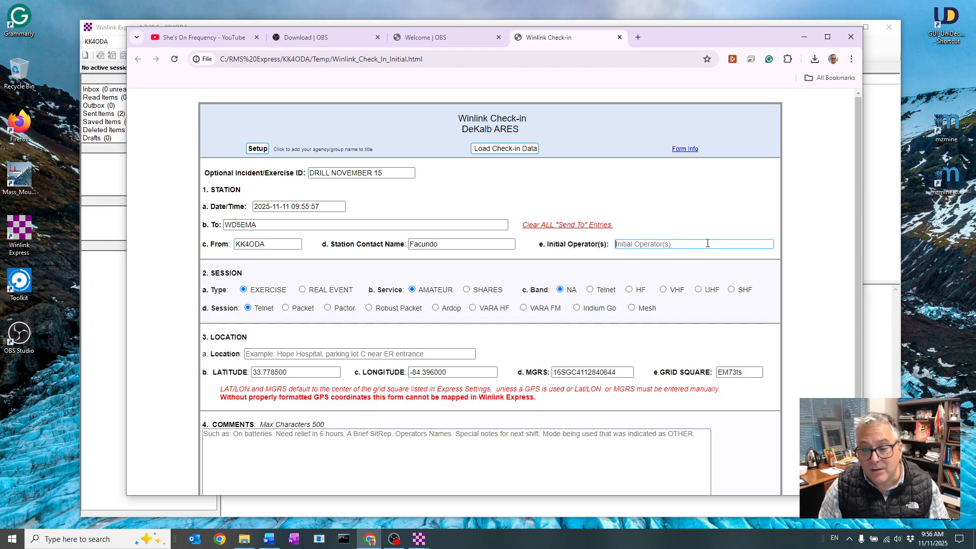
{"action": "type", "text": "Facundo"}
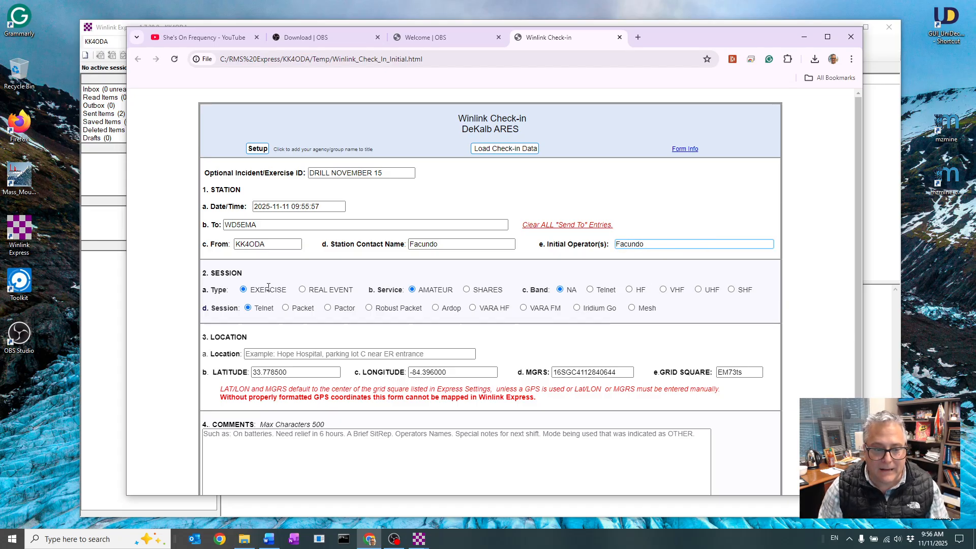
{"action": "scroll", "coordinate": [291, 285], "scroll_direction": "down", "scroll_amount": 1}
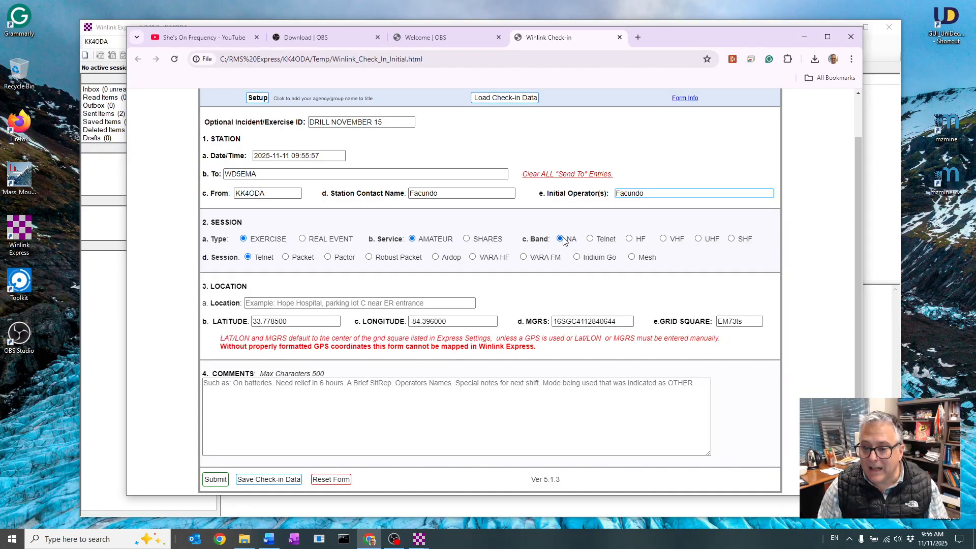
Set the check-in's band to Telnet and enter "I'm at work and should be working" as the location, keeping the default coordinates
{"action": "left_click", "coordinate": [590, 239]}
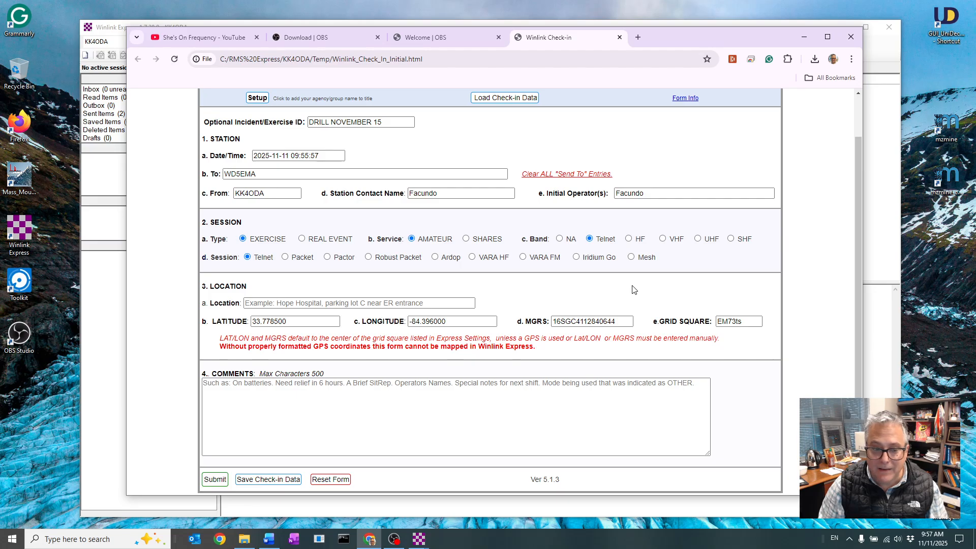
{"action": "left_click", "coordinate": [264, 304]}
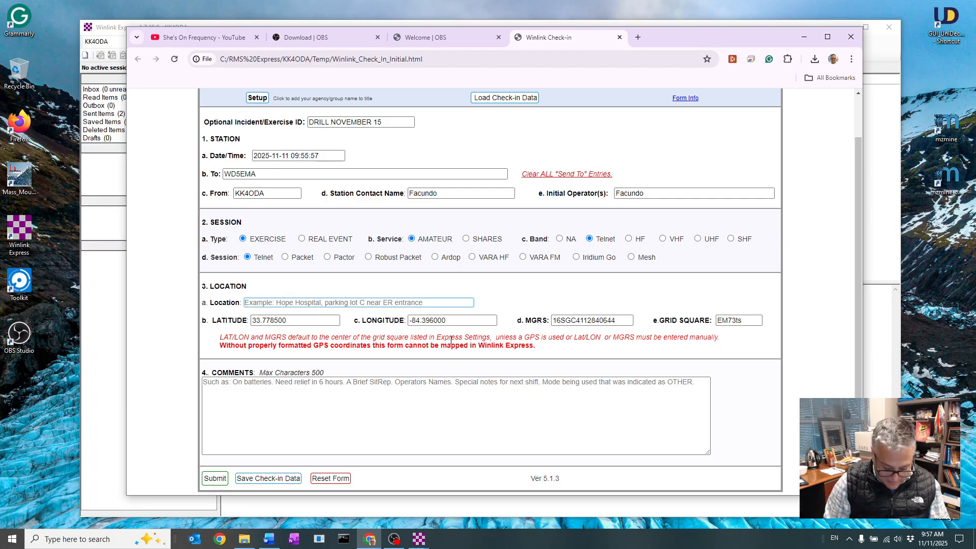
{"action": "type", "text": "I'm at wo"}
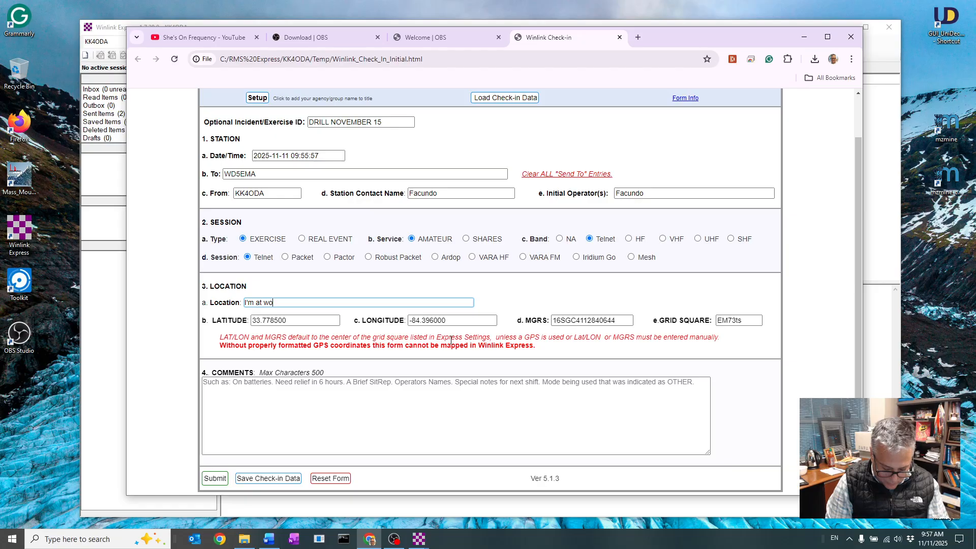
{"action": "type", "text": "rk and should be working"}
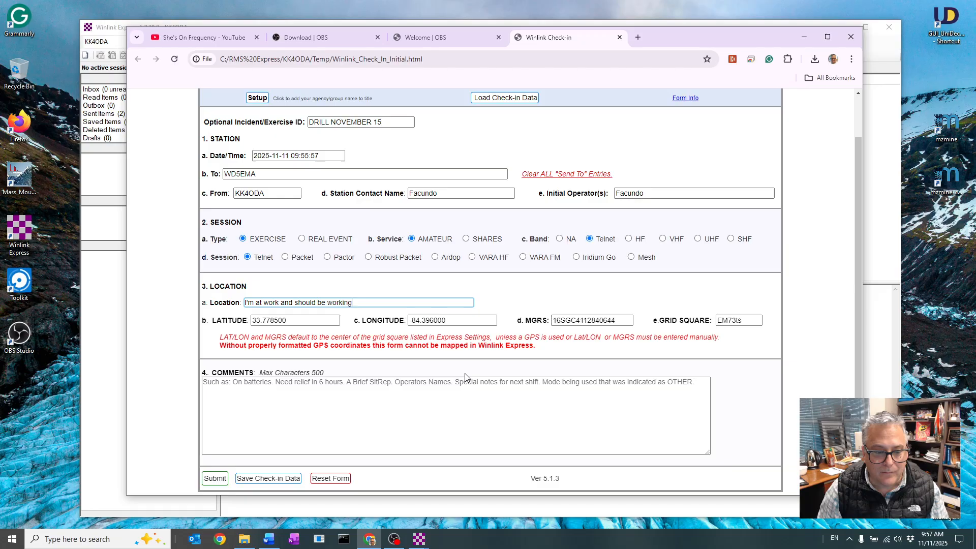
{"action": "left_click", "coordinate": [302, 323]}
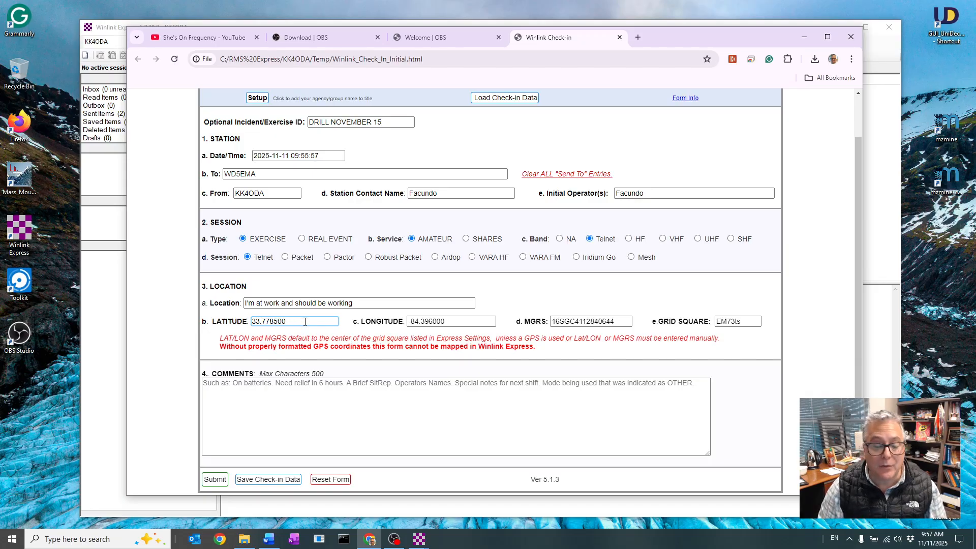
{"action": "left_click", "coordinate": [481, 322]}
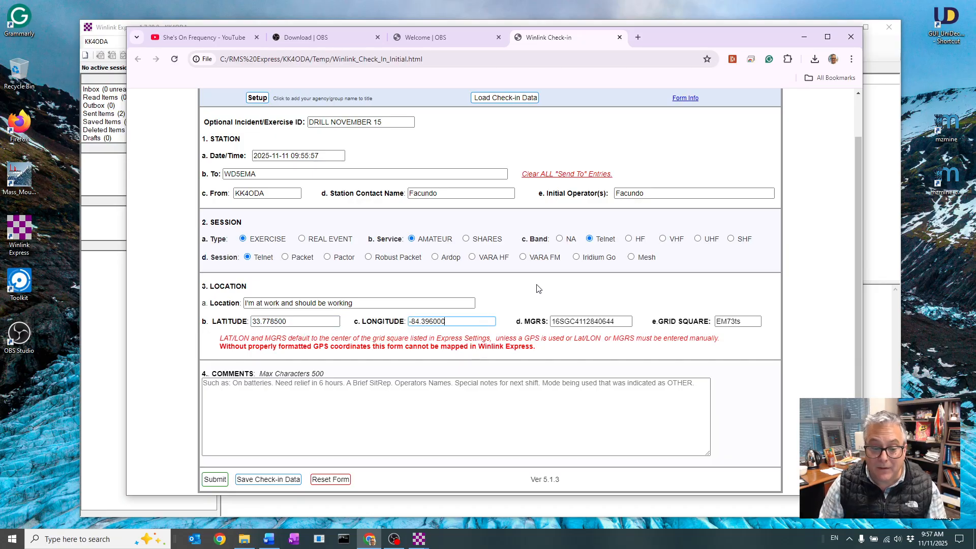
Enter the comment "We are now up and running, the station is fully set up on voice, APRS, and Winlink. Ready for traffic"
{"action": "left_click", "coordinate": [317, 385]}
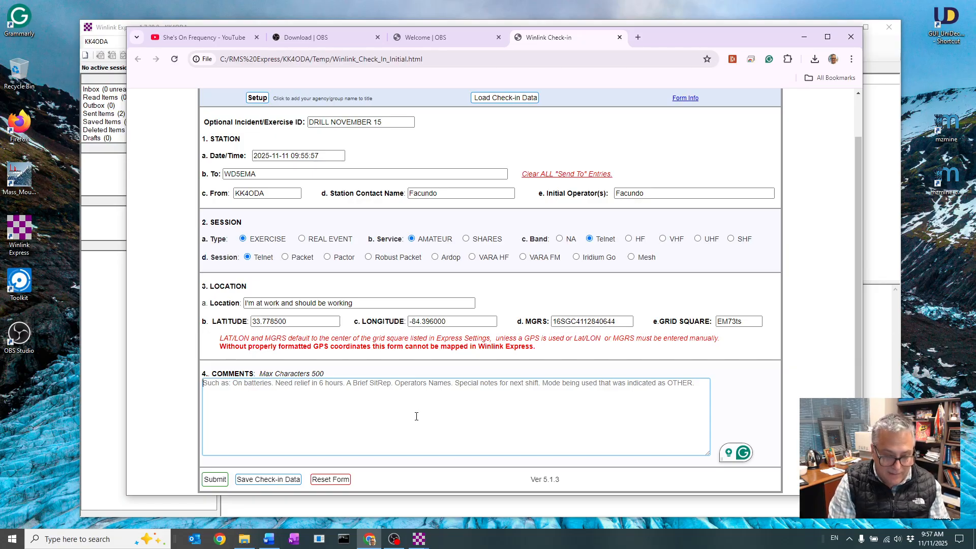
{"action": "type", "text": "W"}
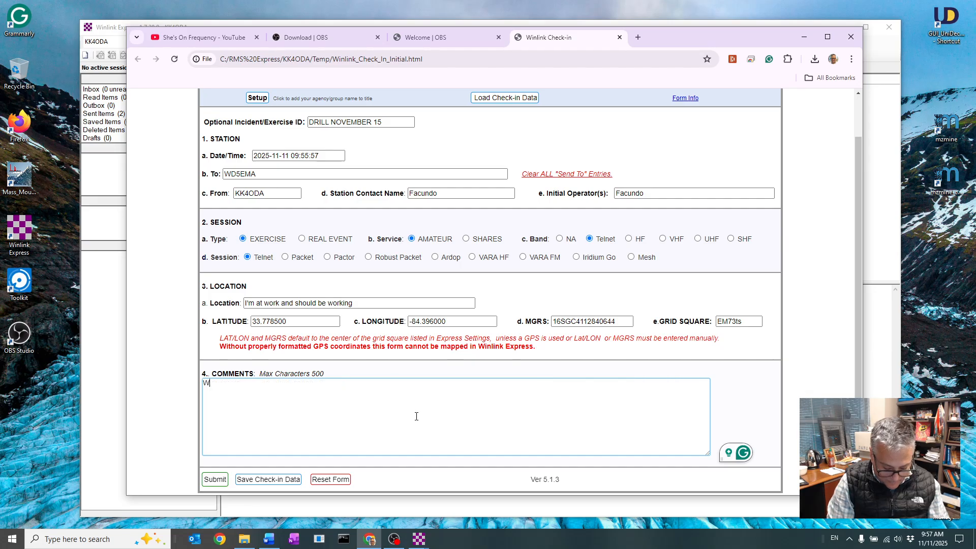
{"action": "type", "text": "e are now "}
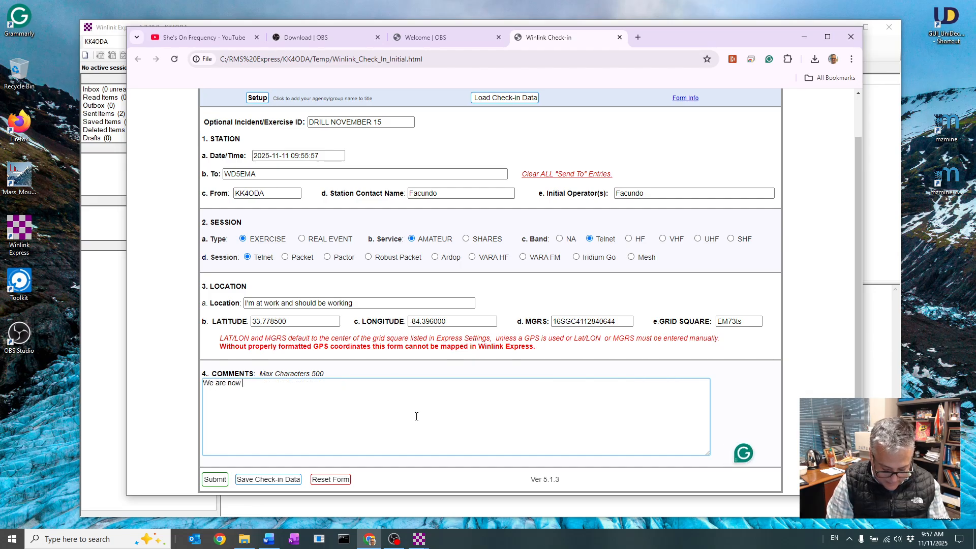
{"action": "type", "text": "up and running"}
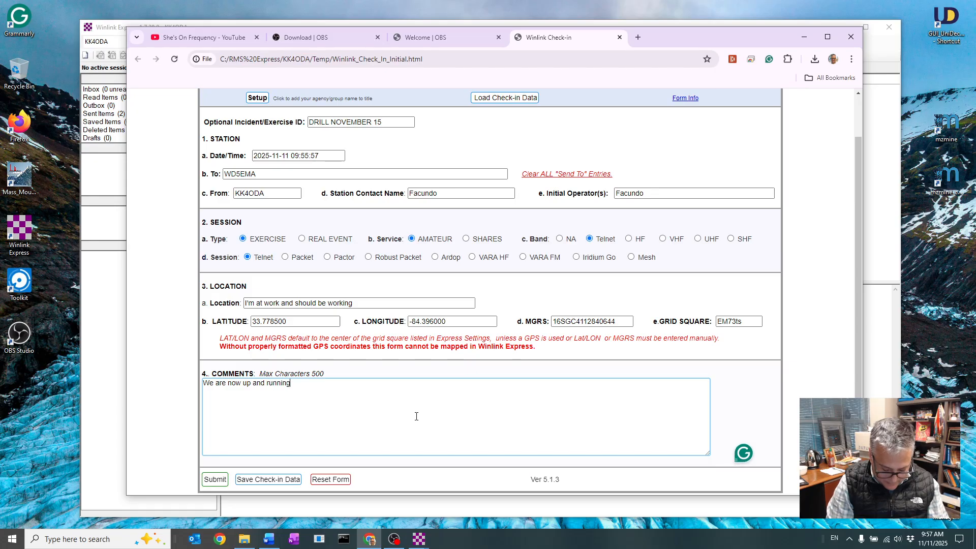
{"action": "type", "text": ", station is "}
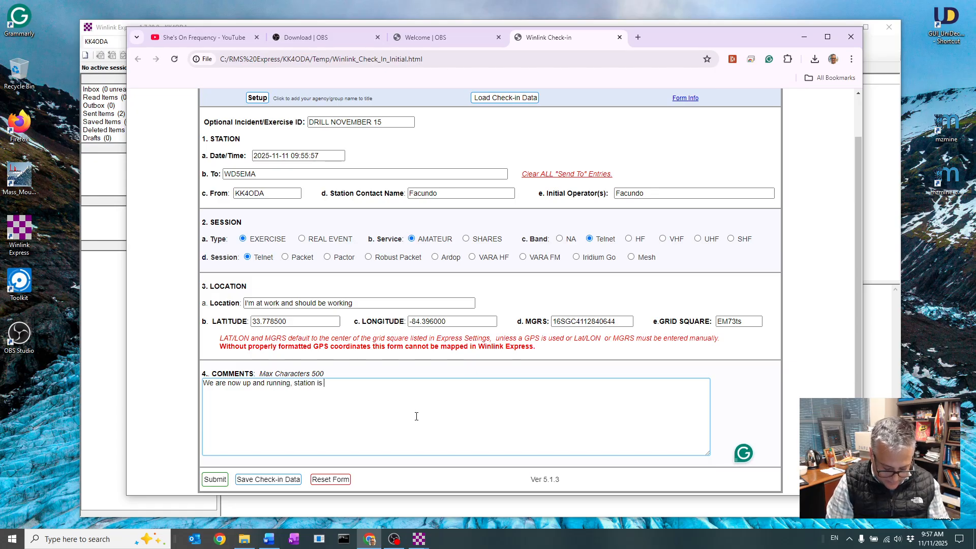
{"action": "type", "text": "fully set up on b"}
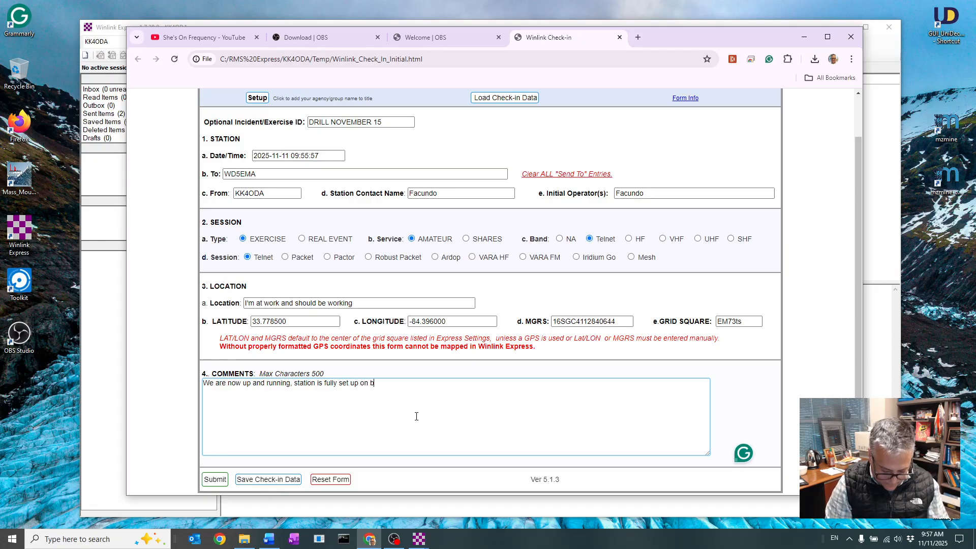
{"action": "key", "text": "BackSpace"}
{"action": "type", "text": "voice"}
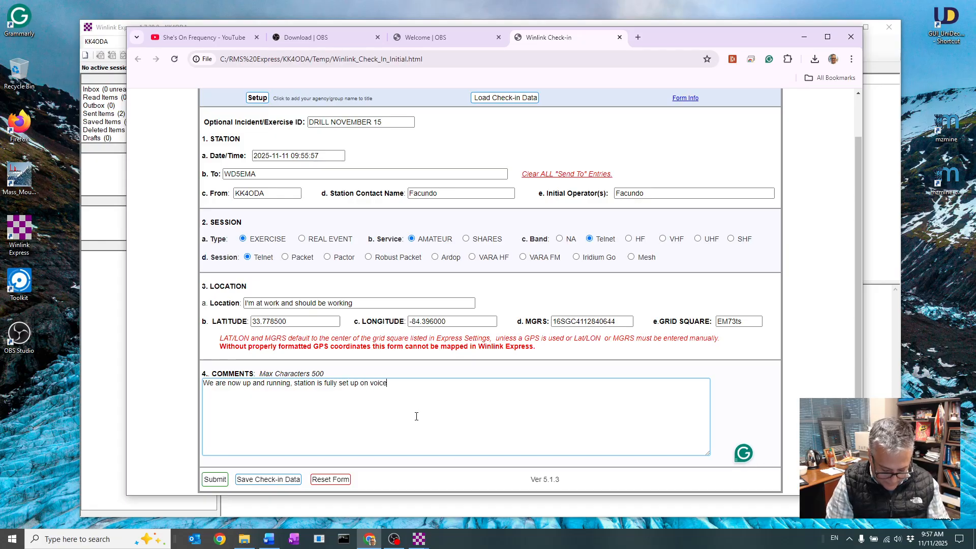
{"action": "type", "text": ", APRS and "}
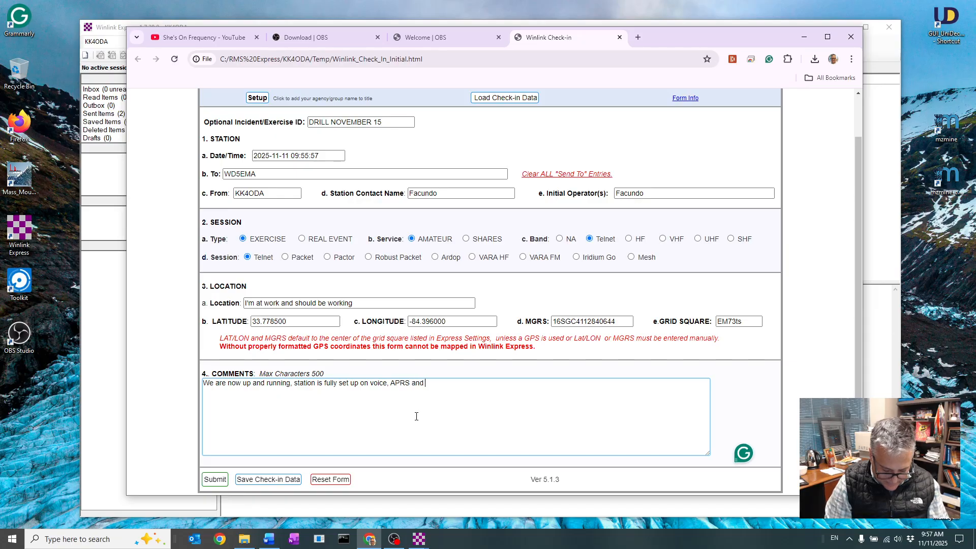
{"action": "type", "text": "Winlink. Re"}
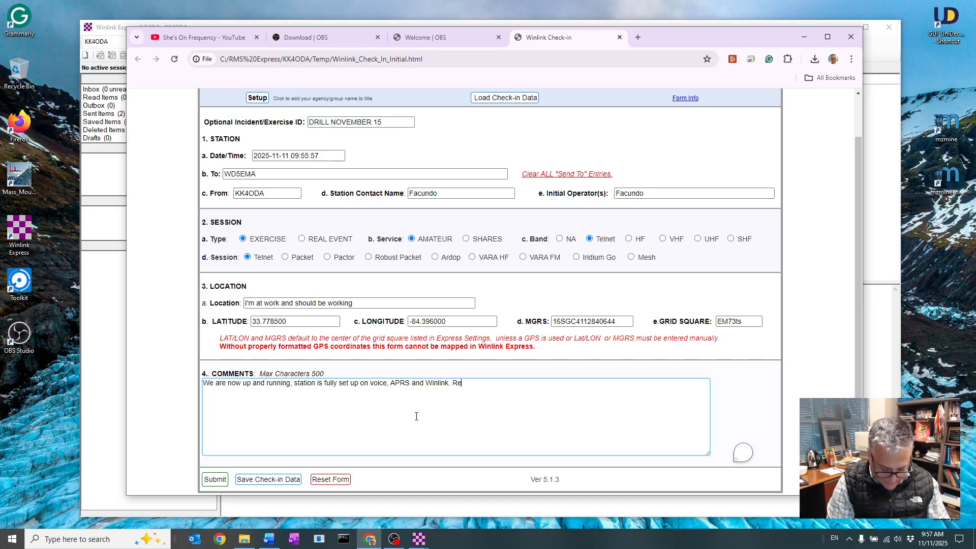
{"action": "type", "text": "ady for traffic"}
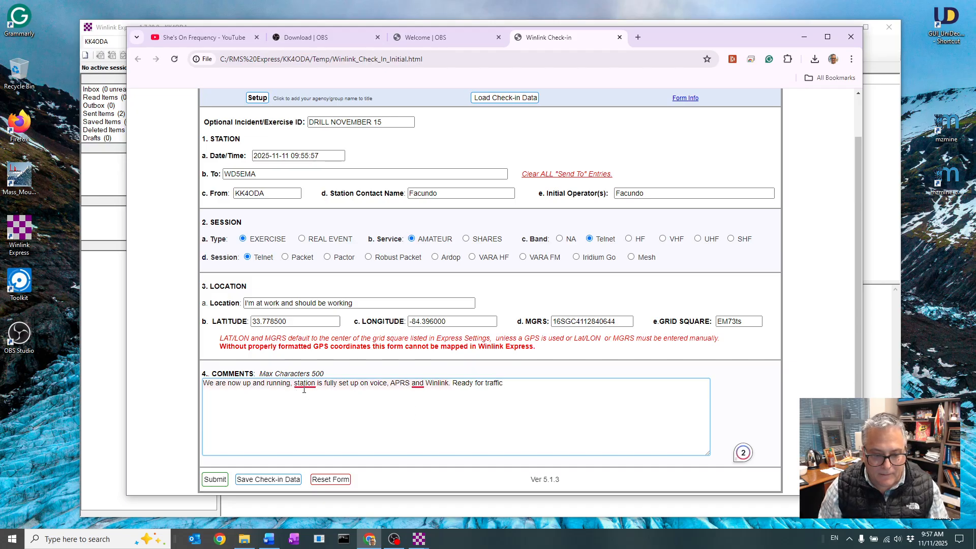
{"action": "mouse_move", "coordinate": [308, 386]}
{"action": "left_click", "coordinate": [364, 416]}
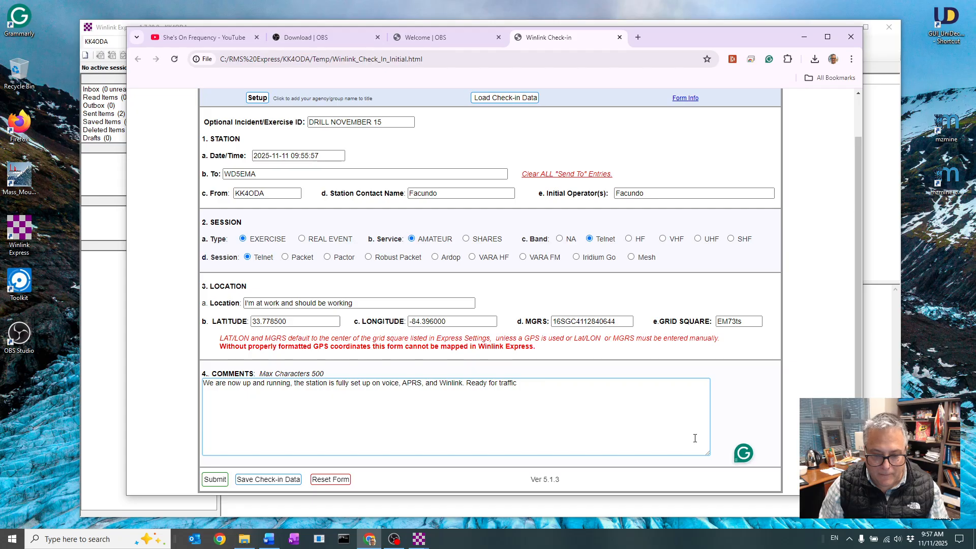
Submit the completed check-in form with the suggested message subject and return to the new message in Winlink Express
{"action": "left_click", "coordinate": [214, 479]}
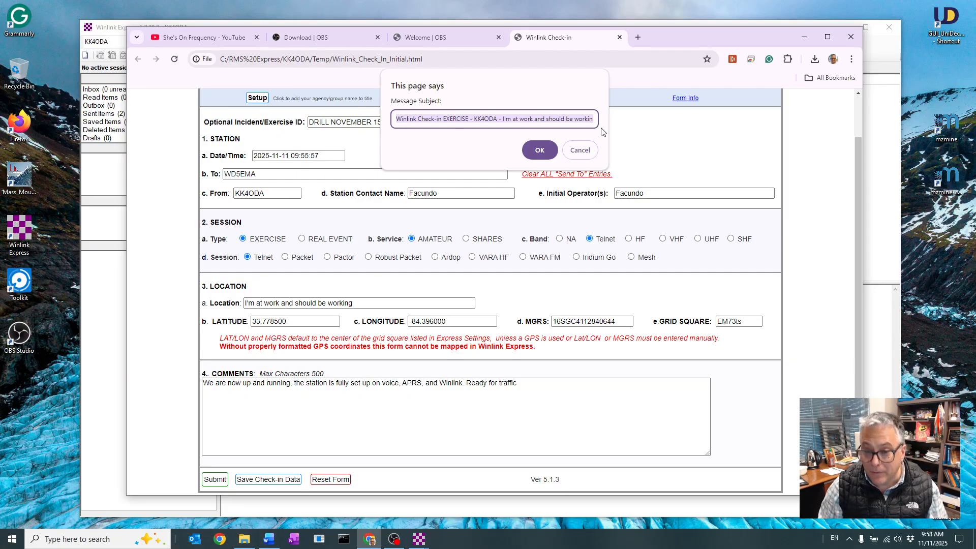
{"action": "left_click", "coordinate": [541, 152]}
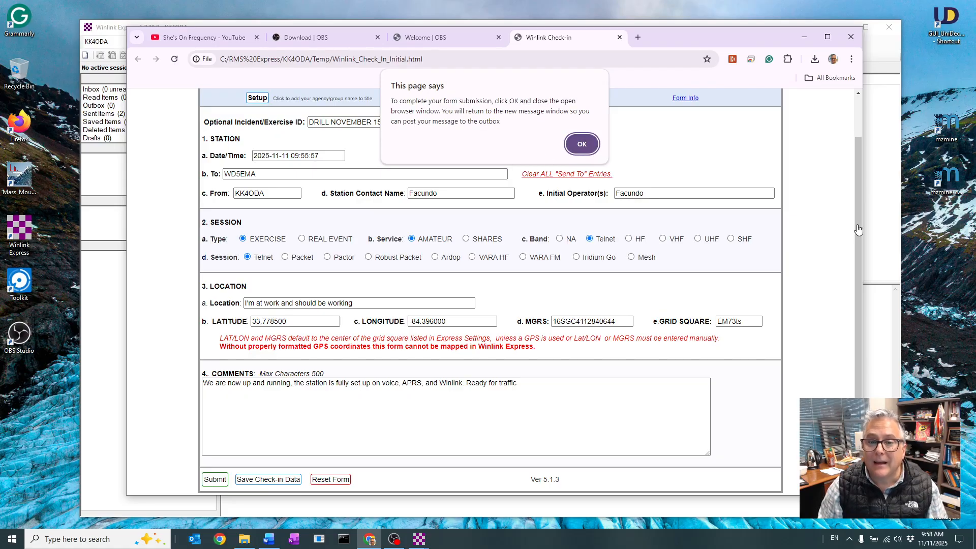
{"action": "left_click", "coordinate": [582, 144]}
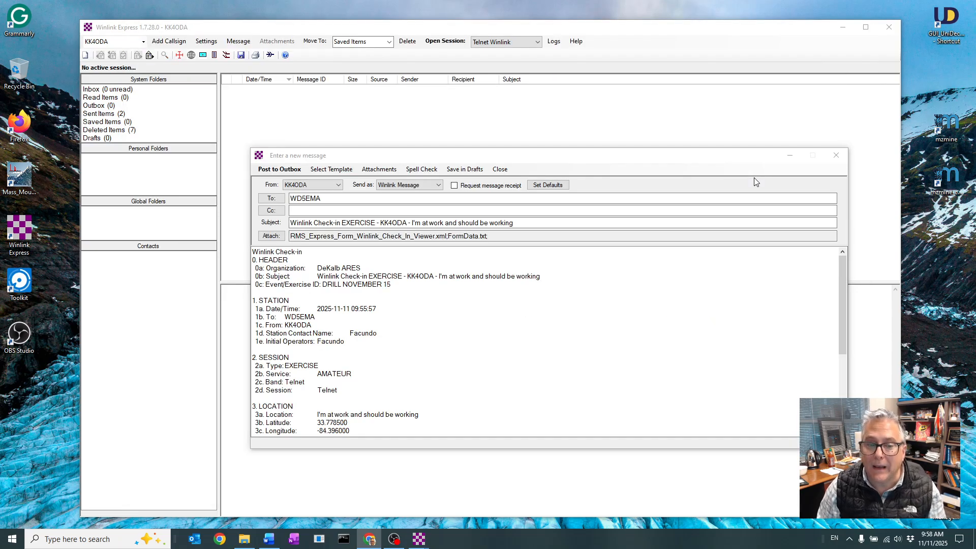
Post the check-in message to the Outbox and open that folder to review the queued message
{"action": "left_click_drag", "start_coordinate": [551, 156], "coordinate": [525, 127]}
{"action": "left_click", "coordinate": [272, 176]}
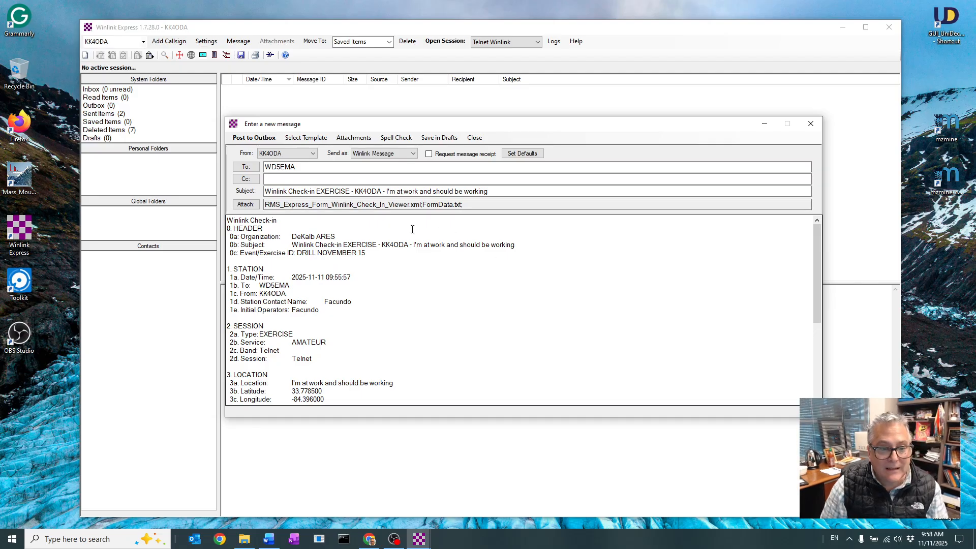
{"action": "left_click", "coordinate": [258, 138]}
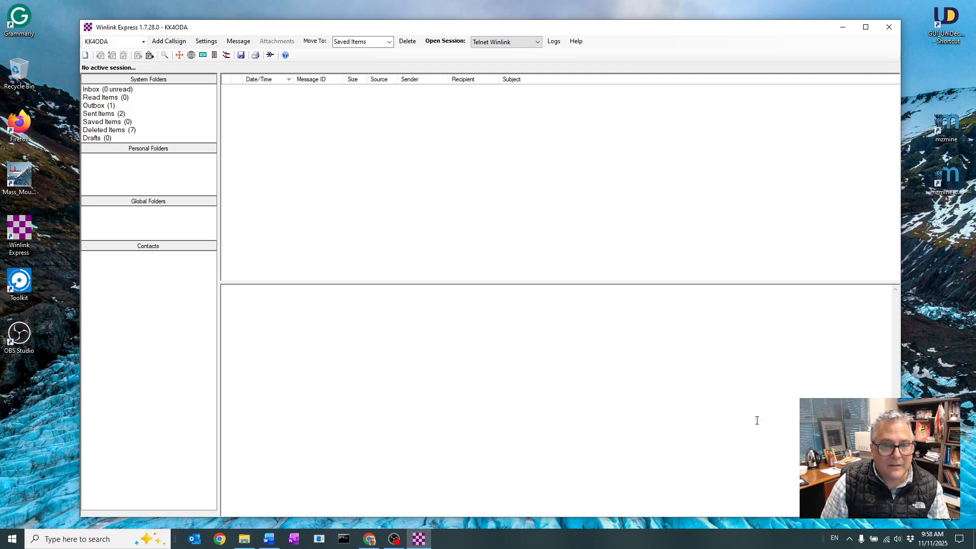
{"action": "left_click", "coordinate": [97, 106]}
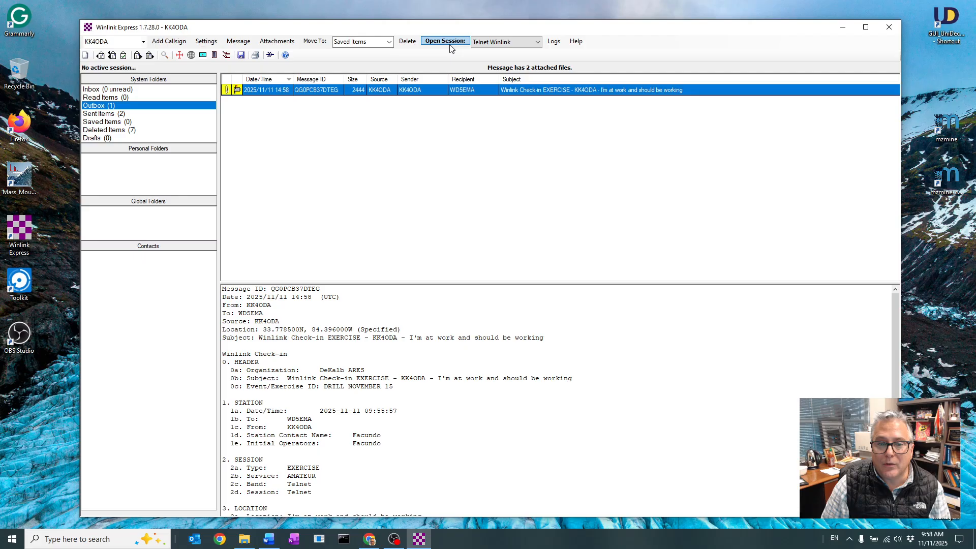
Send and receive messages through a Telnet Winlink session, and close the session window when the transfer ends
{"action": "left_click", "coordinate": [540, 44]}
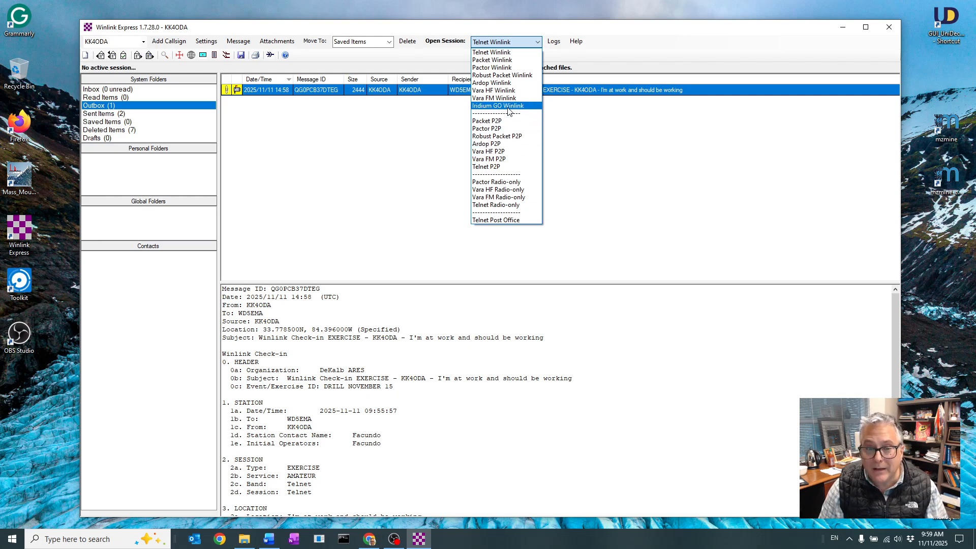
{"action": "left_click", "coordinate": [509, 52]}
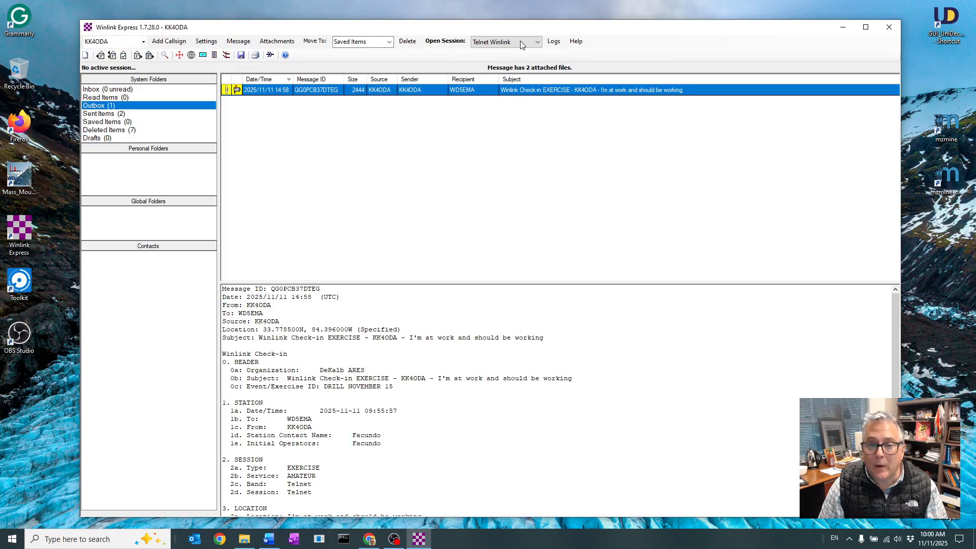
{"action": "left_click", "coordinate": [447, 44]}
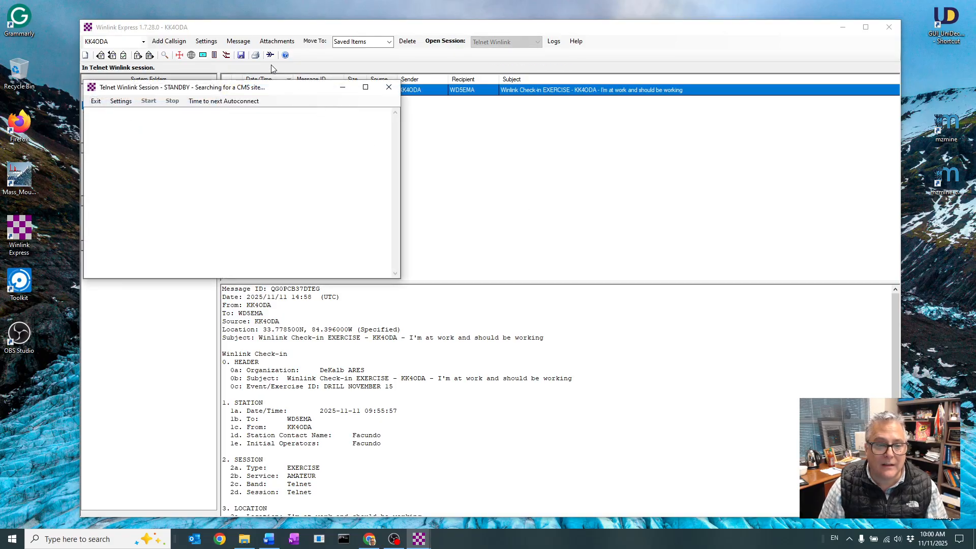
{"action": "left_click_drag", "start_coordinate": [288, 87], "coordinate": [542, 151]}
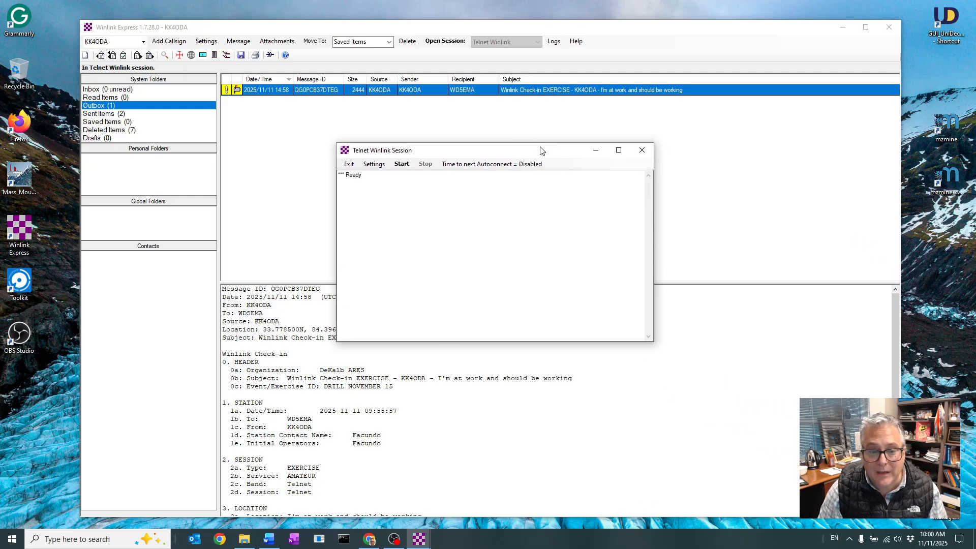
{"action": "left_click", "coordinate": [402, 165]}
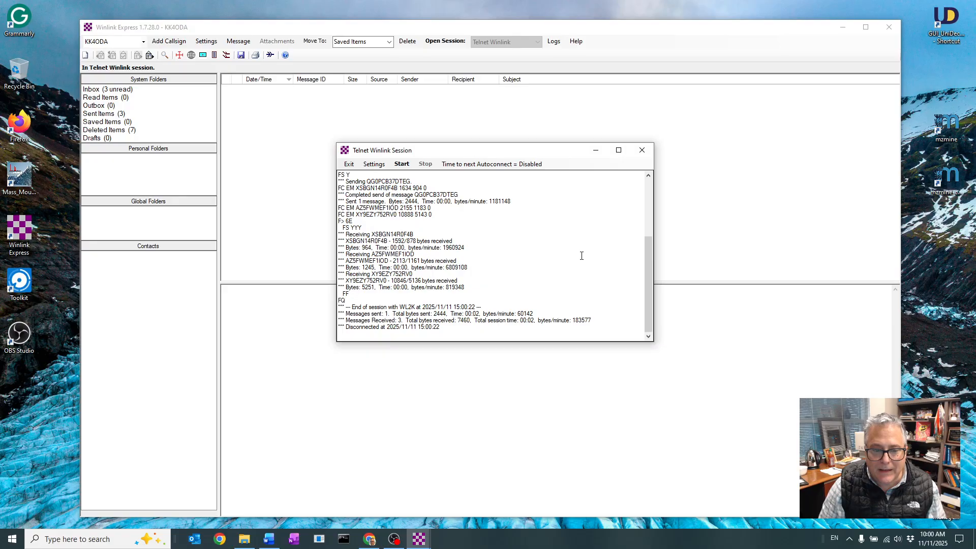
{"action": "left_click", "coordinate": [642, 150]}
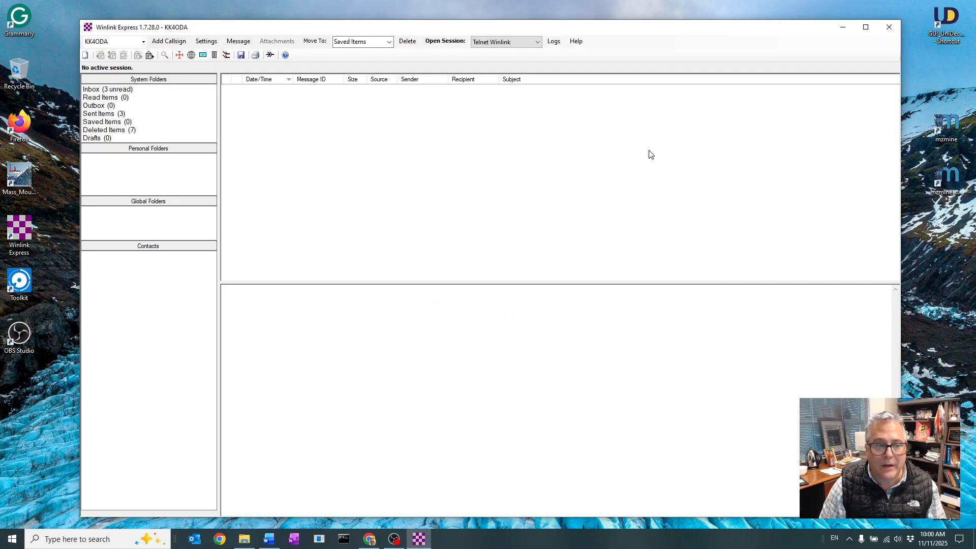
Check the Outbox and read the two Winlink Check-in EXERCISE replies in the Inbox
{"action": "left_click", "coordinate": [93, 107]}
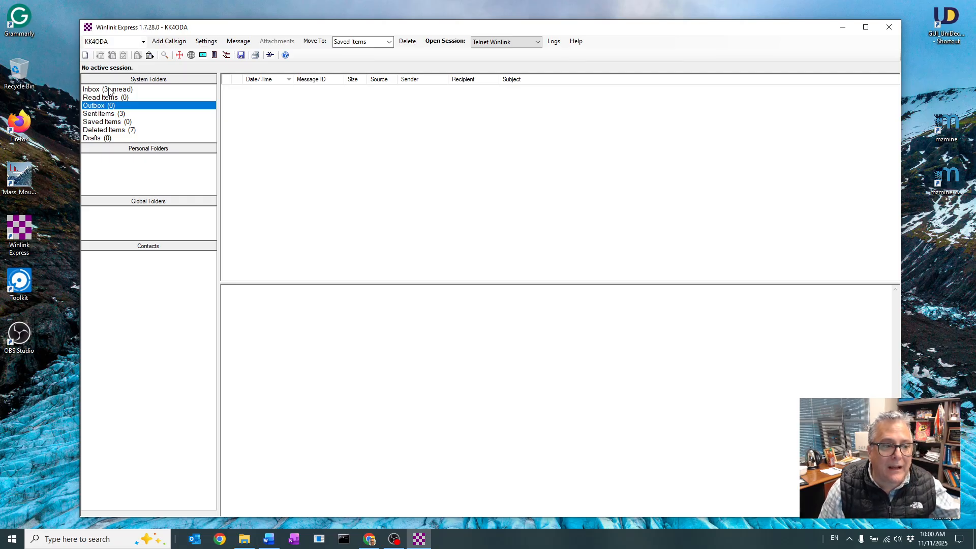
{"action": "left_click", "coordinate": [109, 91]}
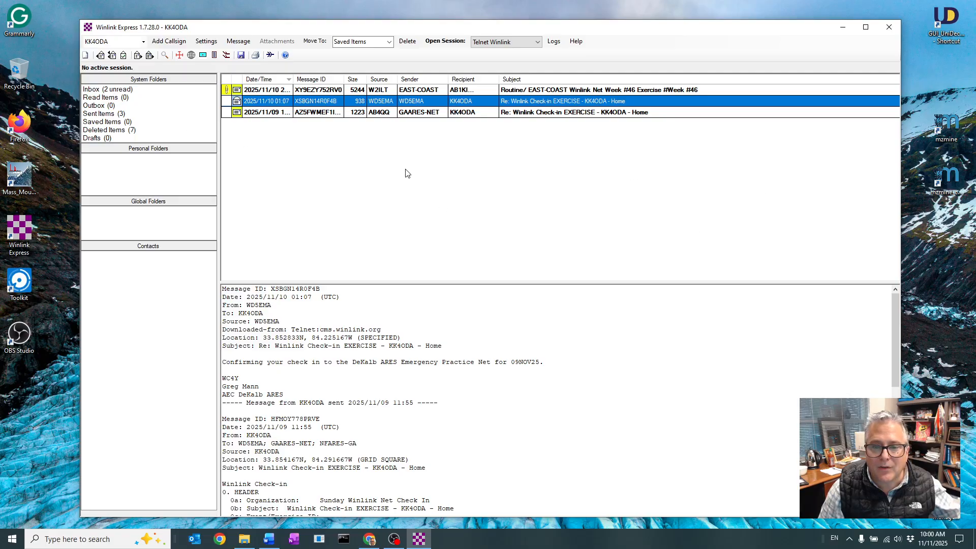
{"action": "left_click", "coordinate": [254, 112]}
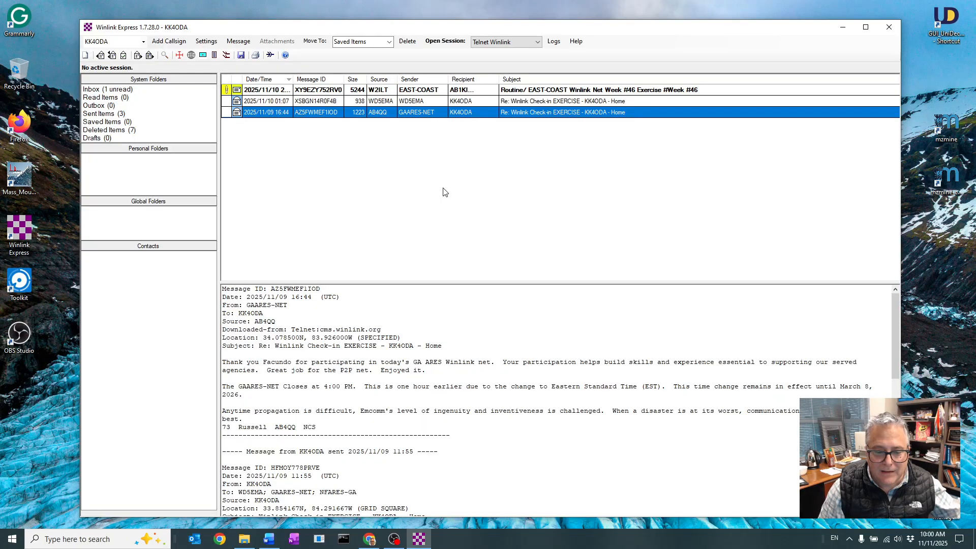
{"action": "left_click", "coordinate": [589, 103]}
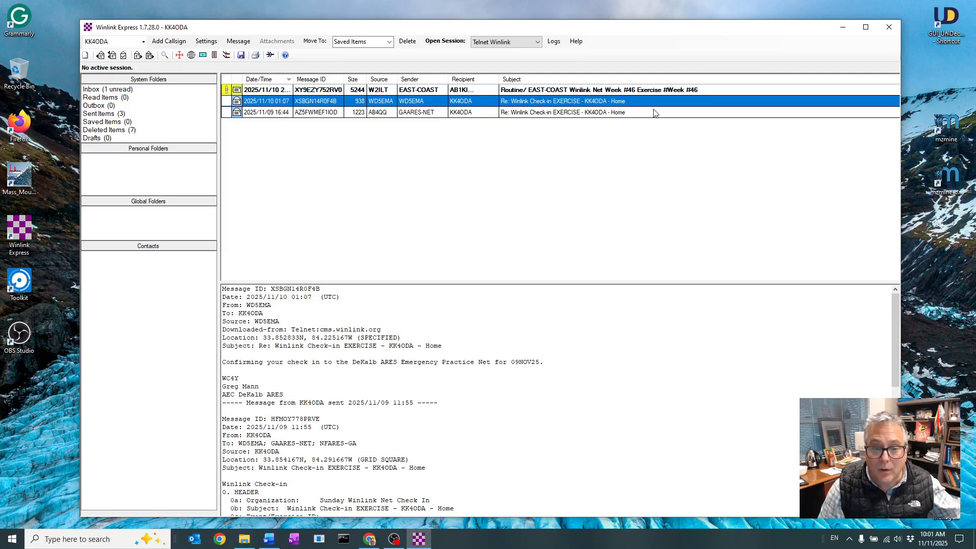
View the EAST-COAST Winlink Net Week #46 Exercise bulletin in its form viewer, close it and return to Winlink Express
{"action": "double_click", "coordinate": [659, 92]}
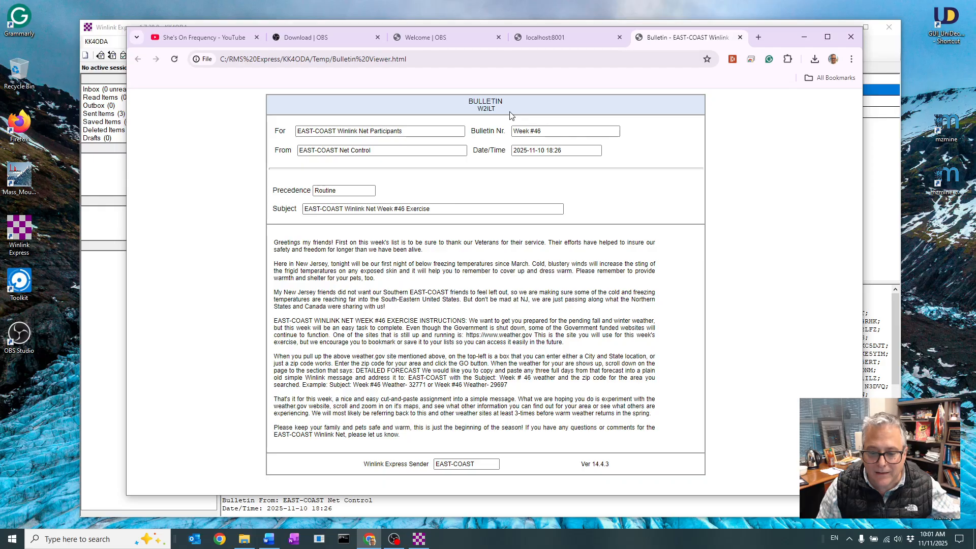
{"action": "left_click", "coordinate": [739, 38]}
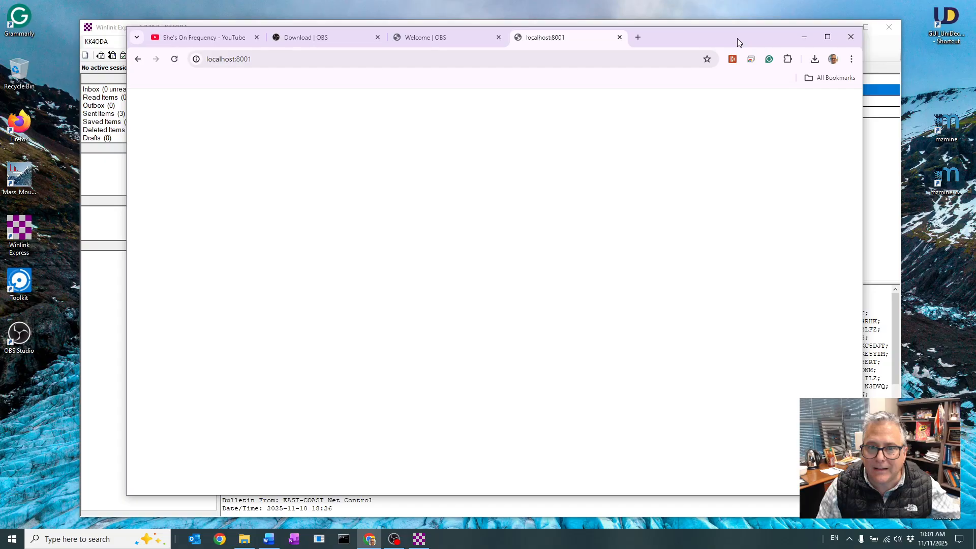
{"action": "left_click", "coordinate": [804, 36]}
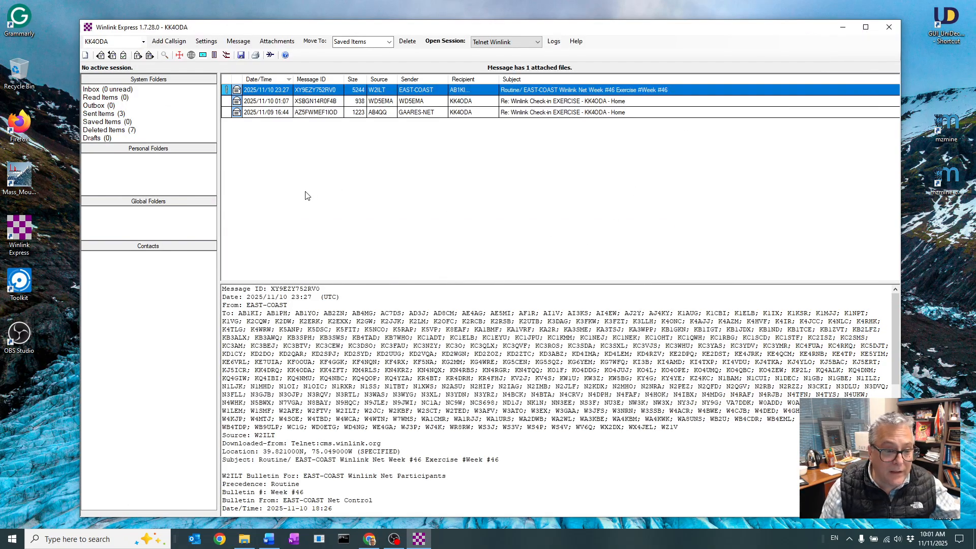